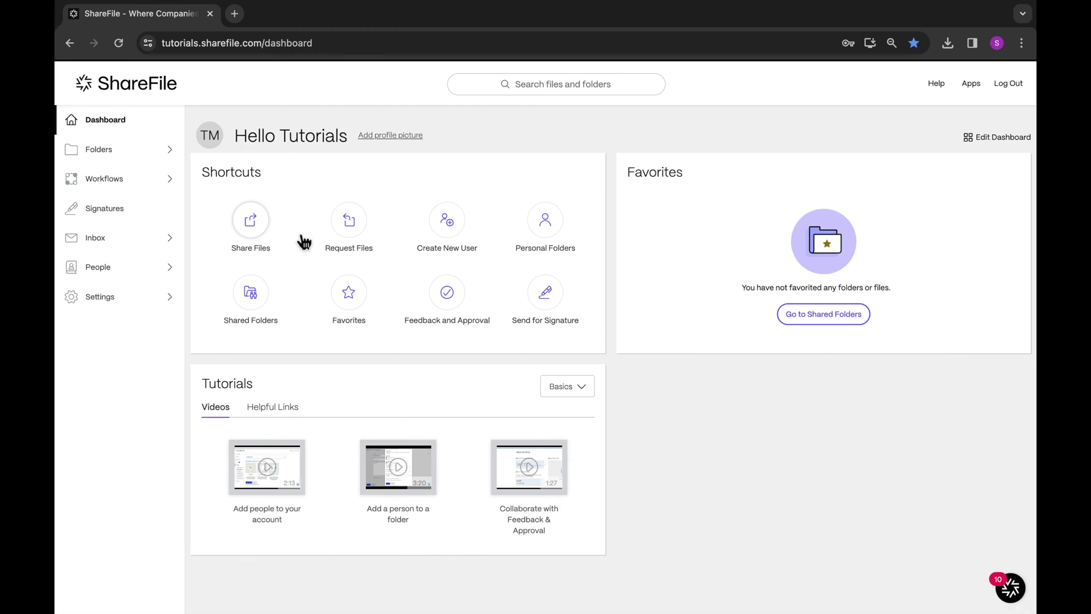
- From Browse Clients, start a new client and enter their first name, last name and e-mail
{"action": "left_click", "coordinate": [158, 278]}
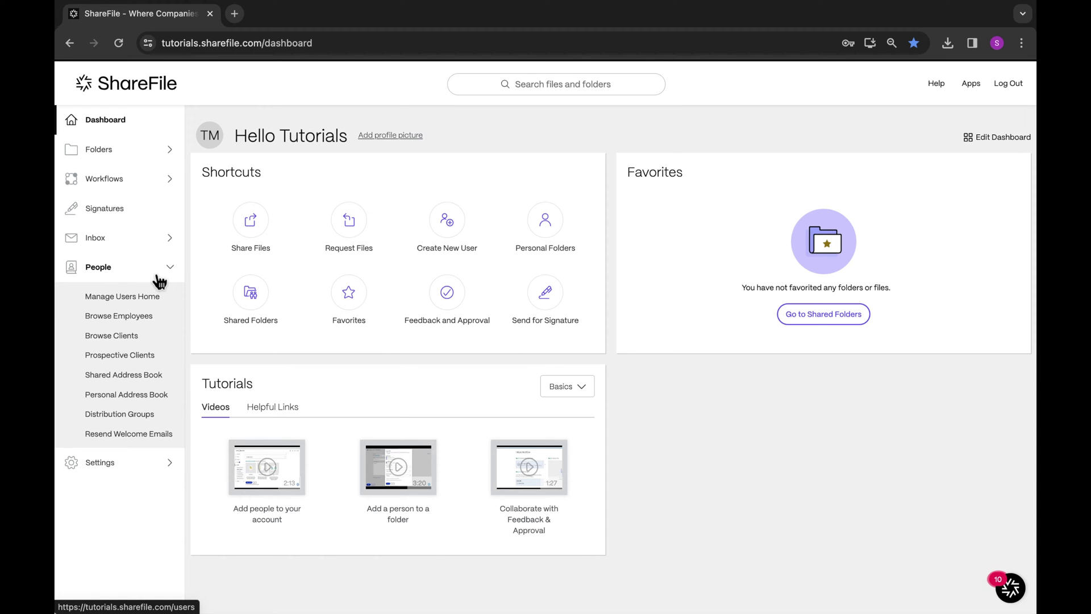
{"action": "left_click", "coordinate": [130, 340]}
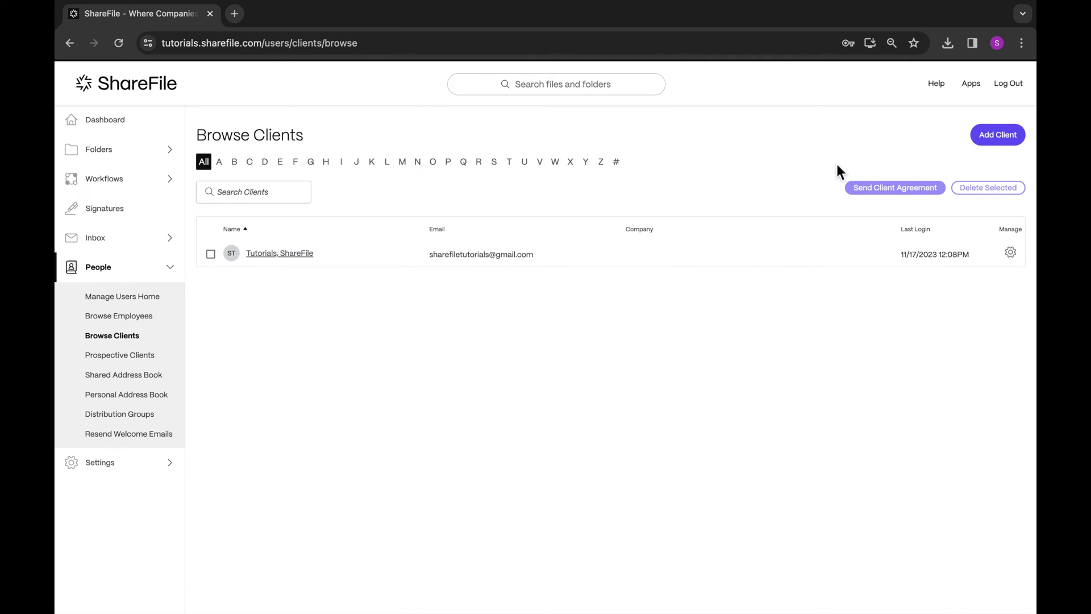
{"action": "left_click", "coordinate": [984, 145]}
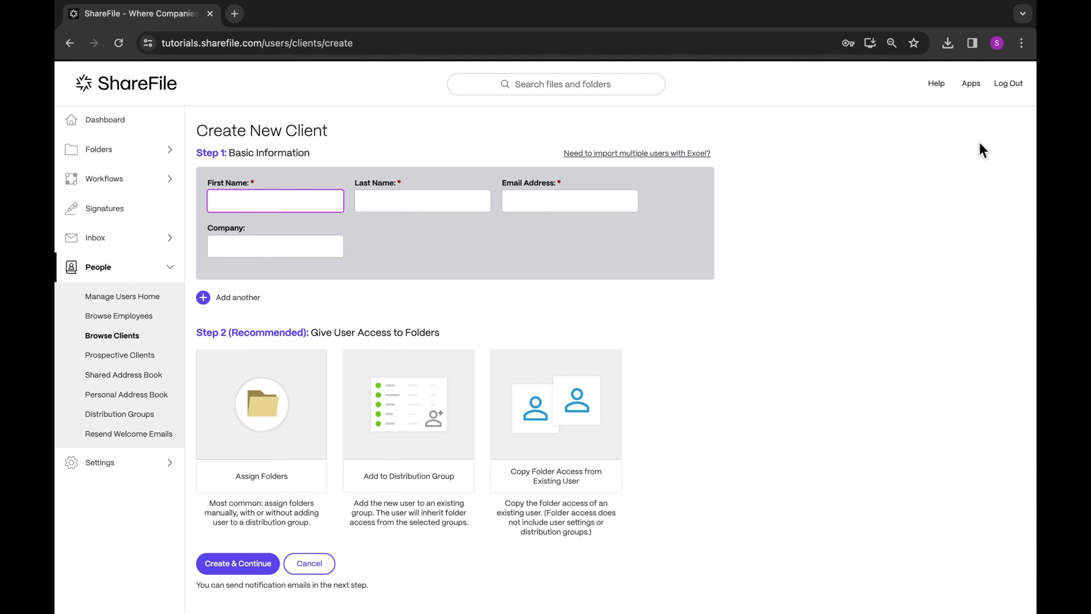
{"action": "type", "text": "Kevin"}
{"action": "key", "text": "Tab"}
{"action": "type", "text": "McCallister"}
{"action": "key", "text": "Tab"}
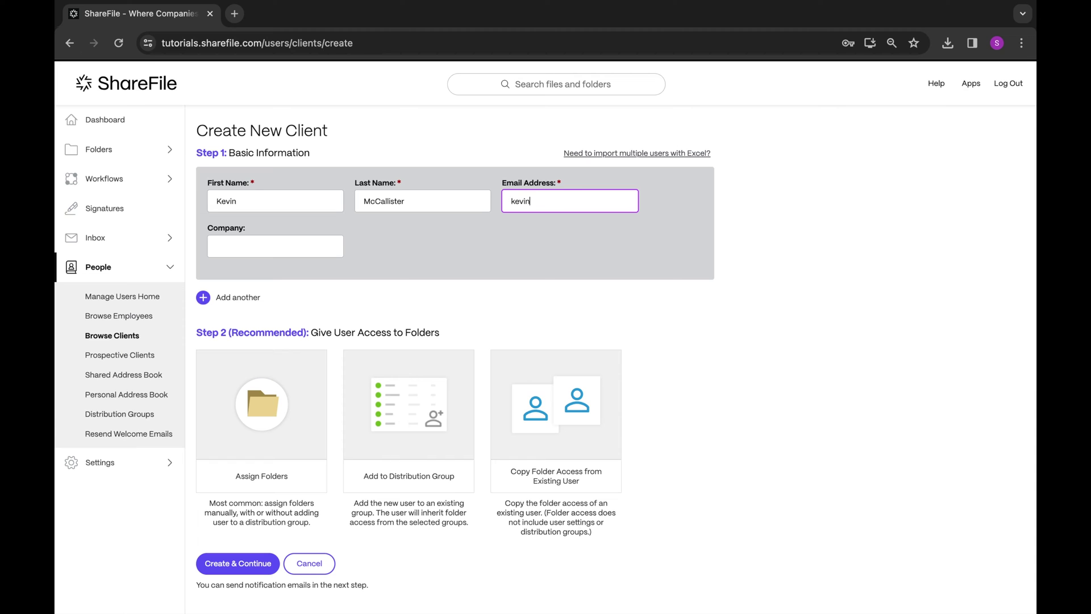
- Create the client without assigning folders and preview the welcome email
{"action": "left_click", "coordinate": [243, 566]}
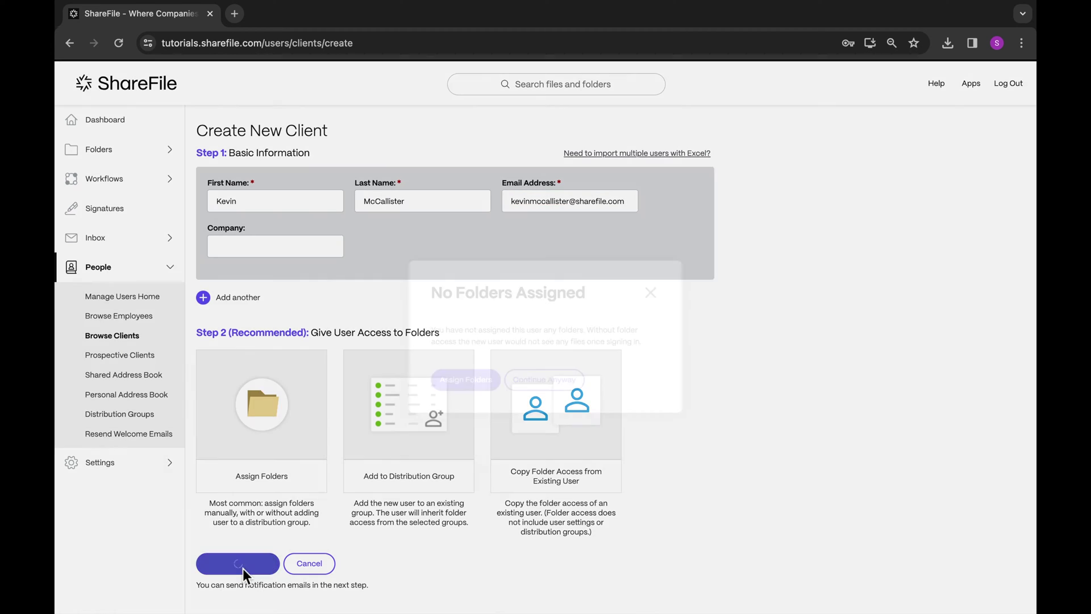
{"action": "left_click", "coordinate": [524, 384]}
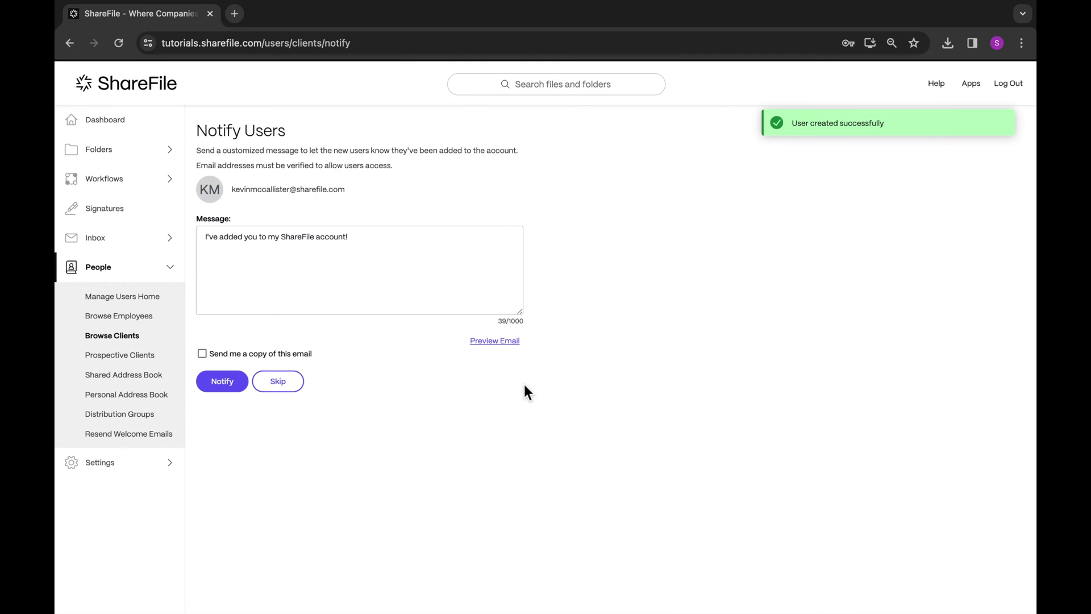
{"action": "left_click", "coordinate": [503, 343]}
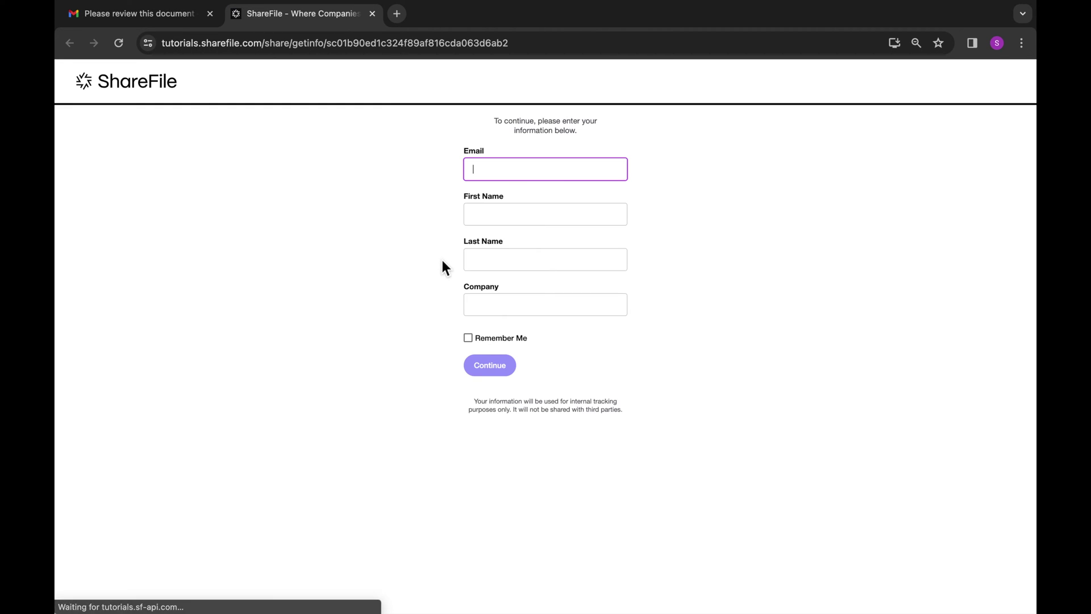
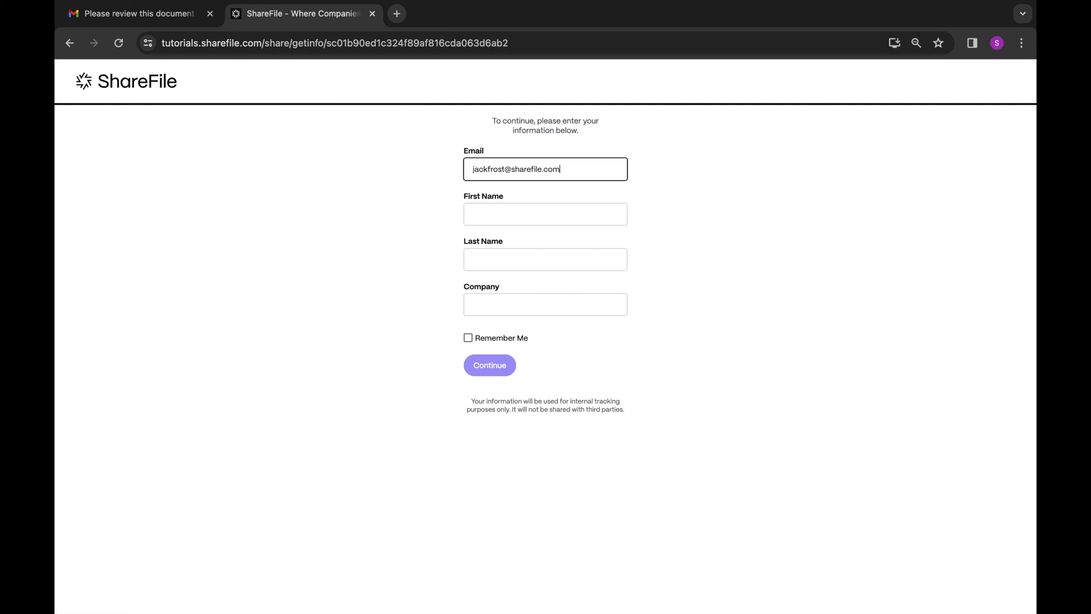
- Fill the link's visitor form with the visitor's e-mail, first and last name, and continue to the file
{"action": "key", "text": "Tab"}
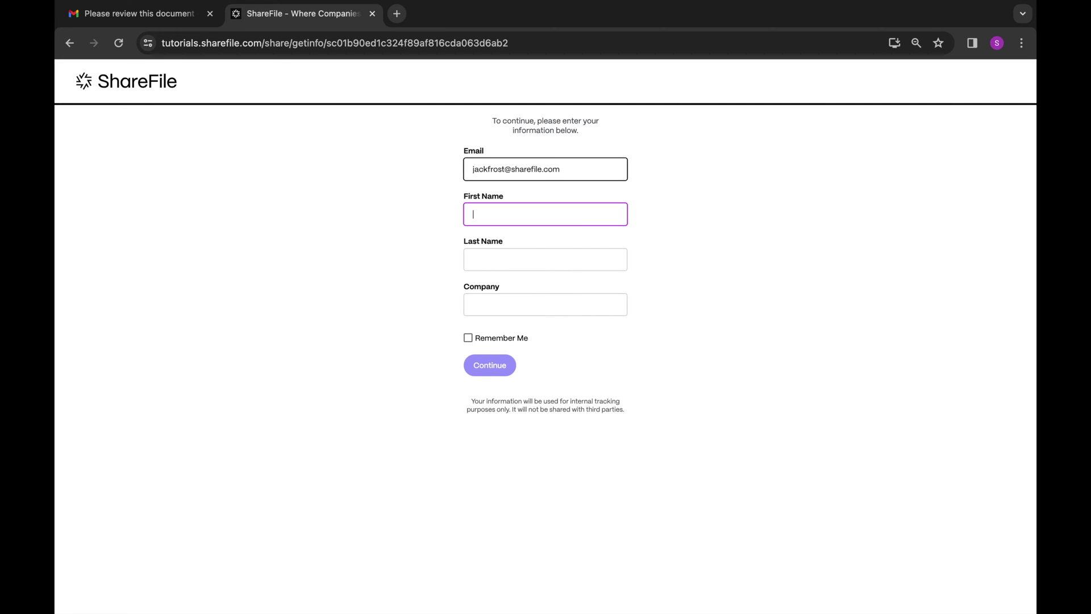
{"action": "type", "text": "Jack"}
{"action": "key", "text": "Tab"}
{"action": "type", "text": "Fros"}
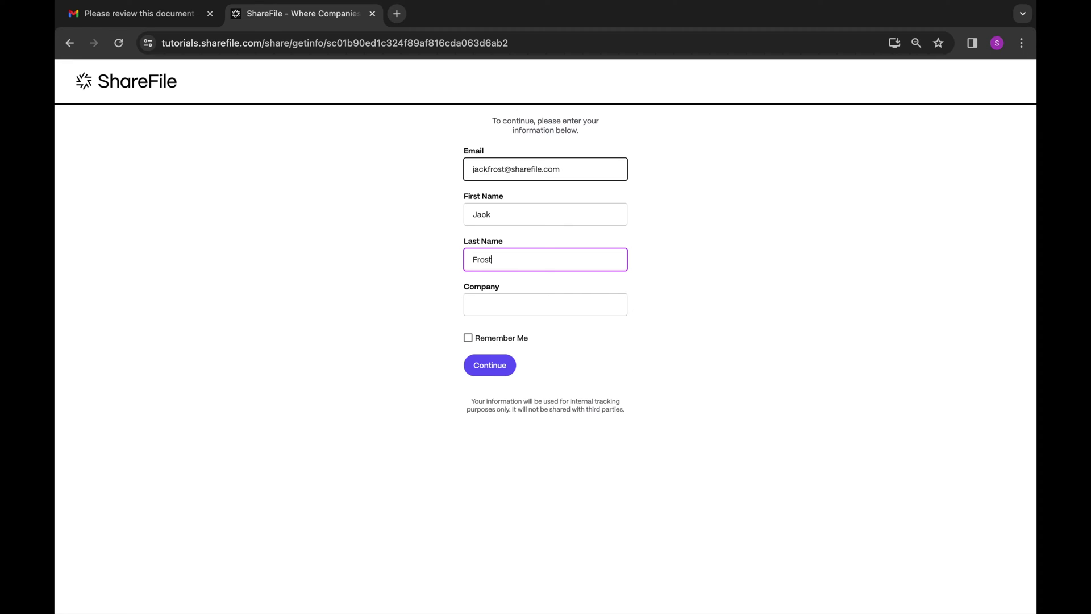
{"action": "left_click", "coordinate": [488, 365]}
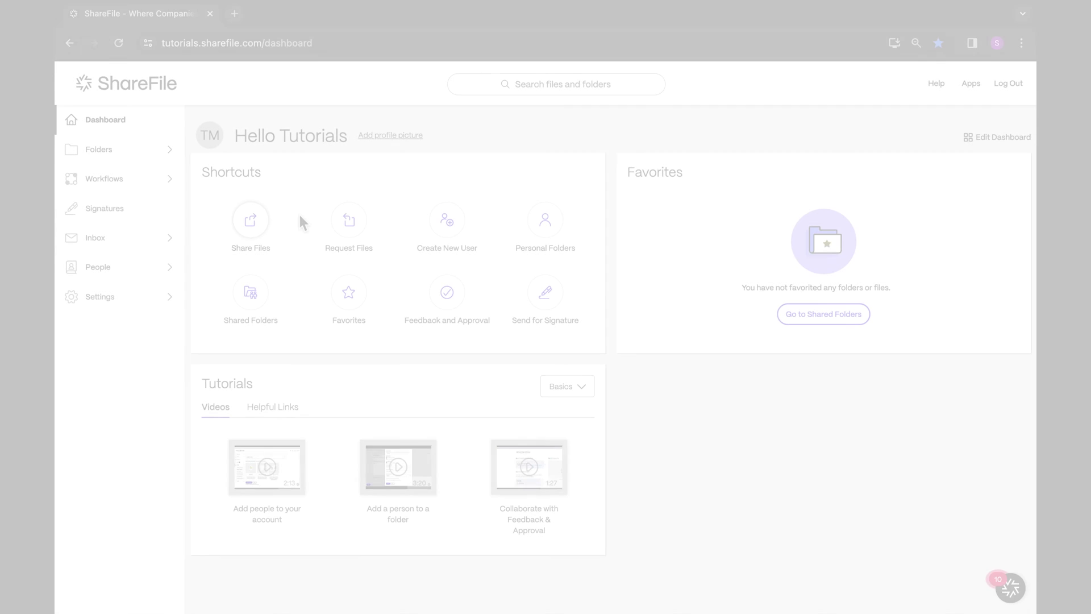
- Open the newest client's profile from Browse Clients and resend their welcome login email
{"action": "left_click", "coordinate": [145, 276]}
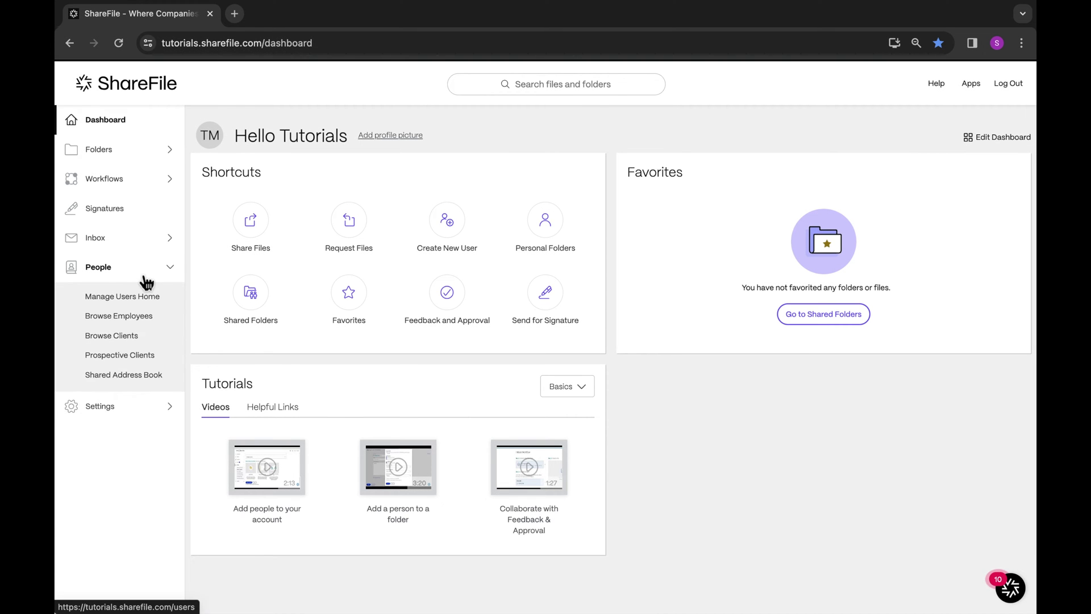
{"action": "left_click", "coordinate": [138, 342]}
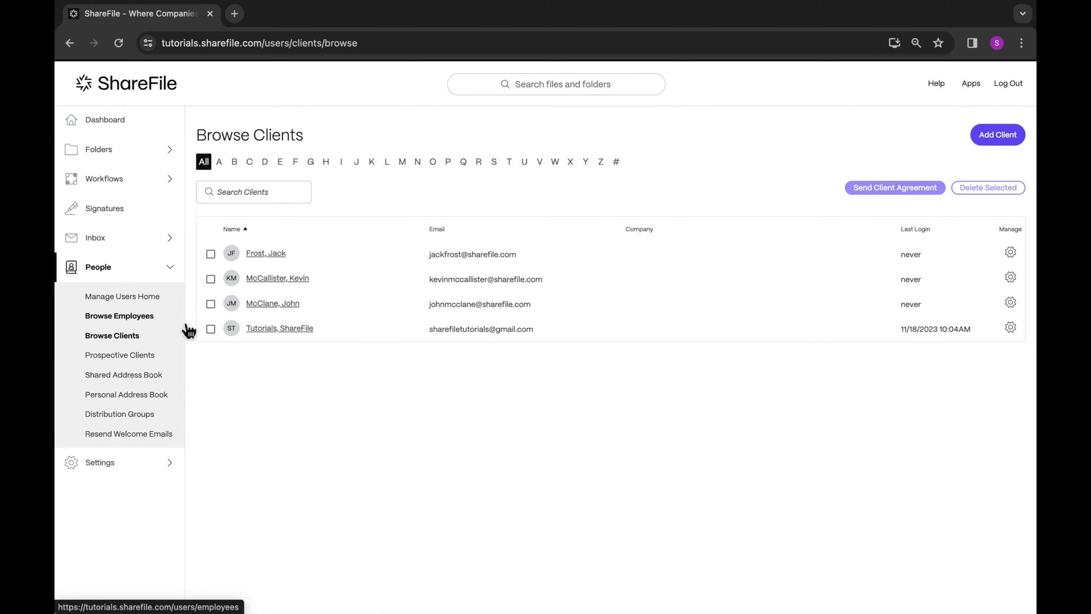
{"action": "left_click", "coordinate": [266, 256]}
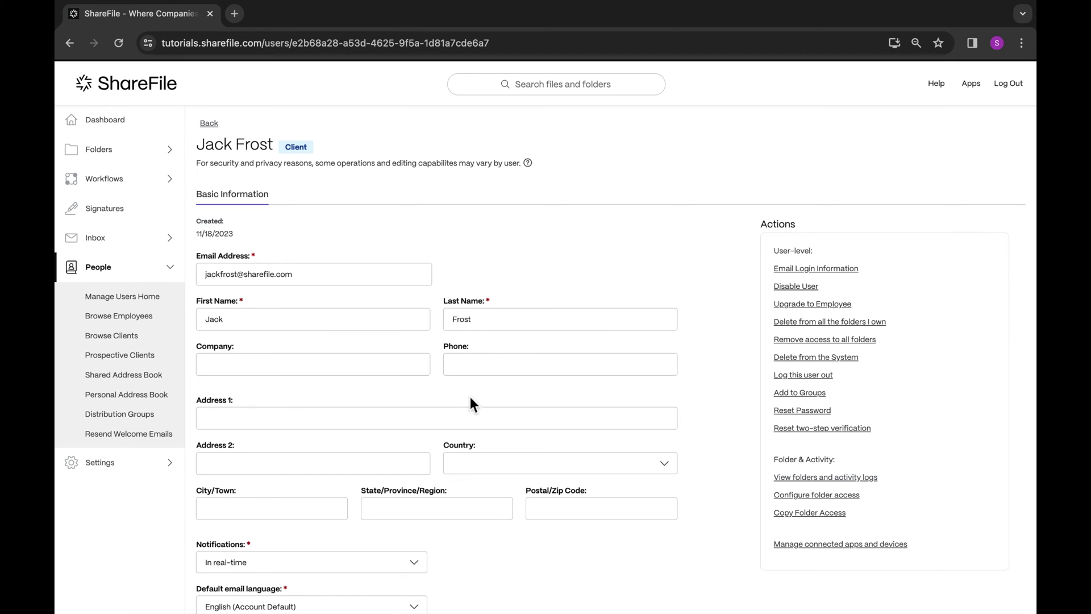
{"action": "left_click", "coordinate": [795, 271]}
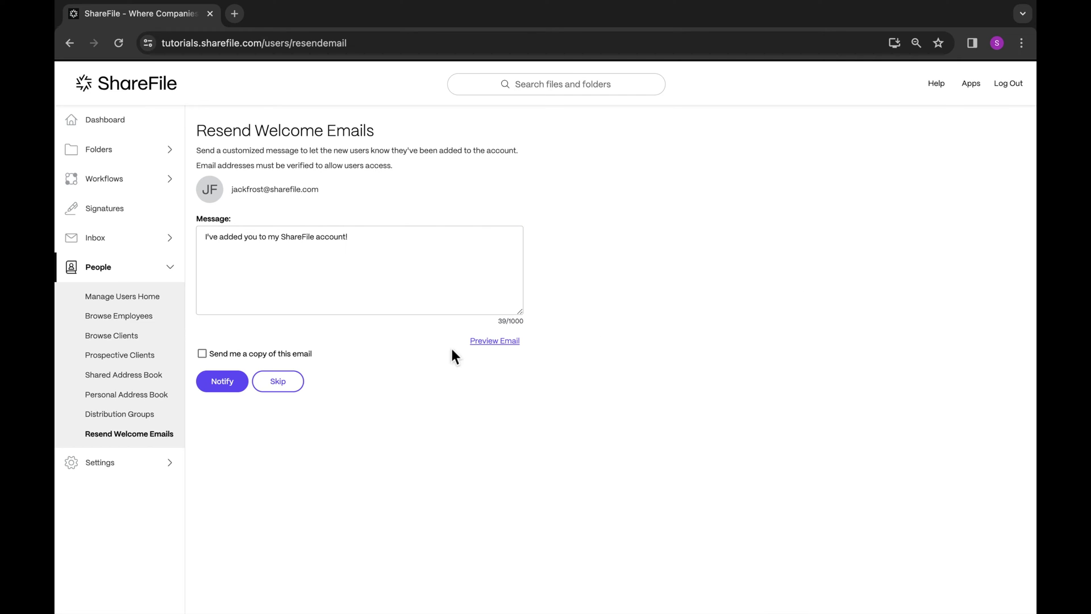
{"action": "left_click", "coordinate": [240, 379]}
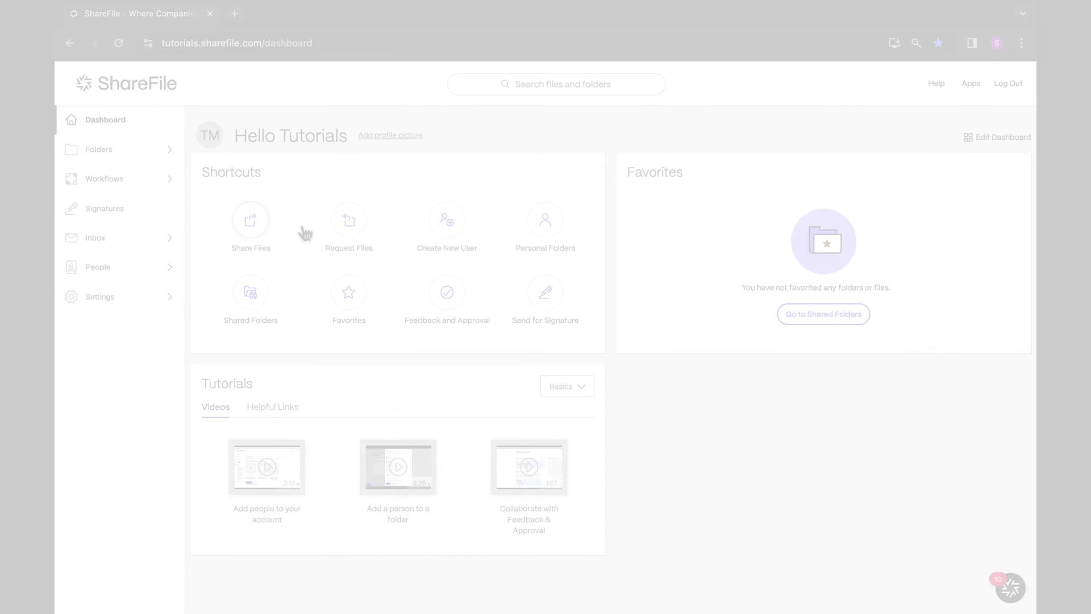
- Open Shared Folders > Files available for sharing and show its People tab
{"action": "left_click", "coordinate": [139, 154]}
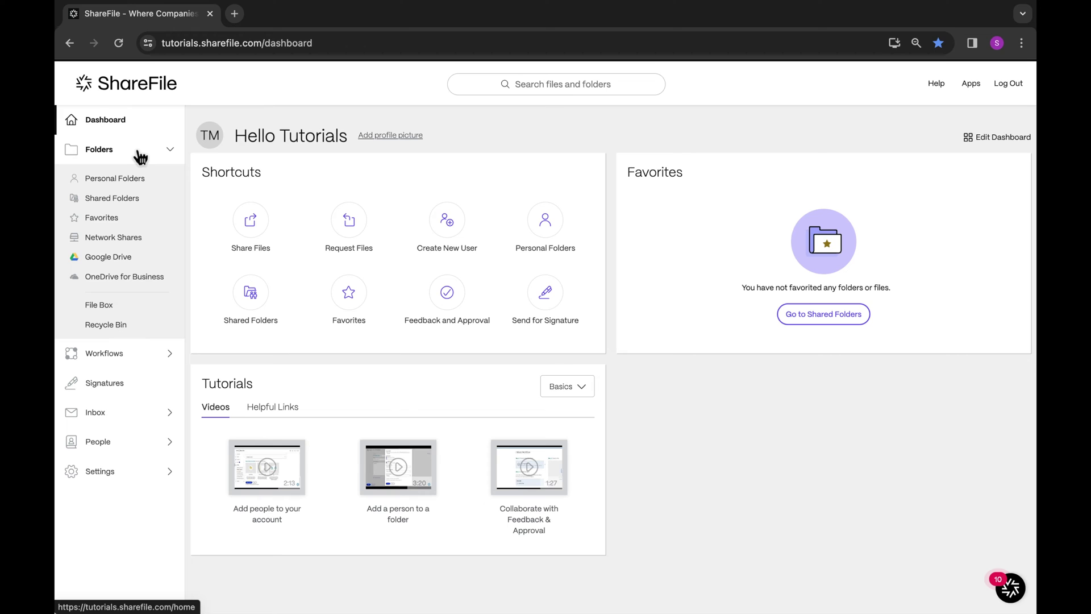
{"action": "left_click", "coordinate": [136, 204]}
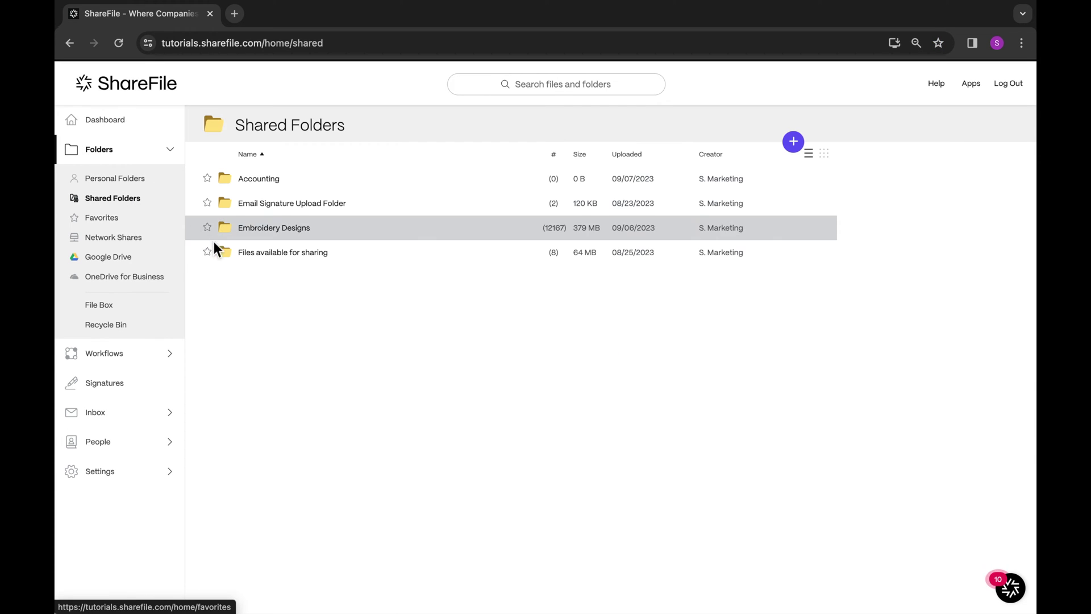
{"action": "left_click", "coordinate": [223, 251]}
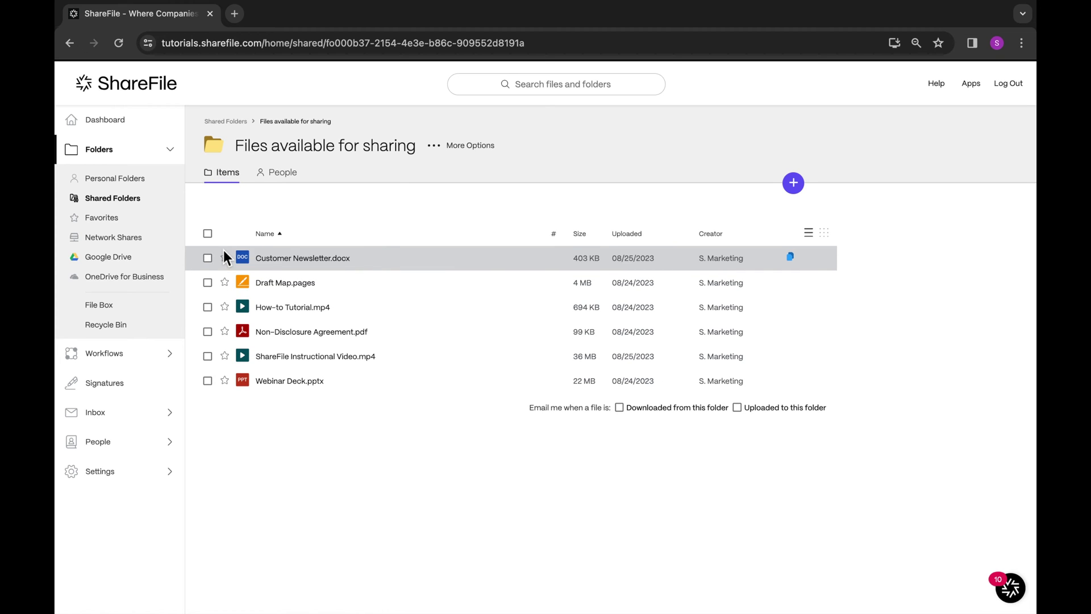
{"action": "left_click", "coordinate": [273, 176]}
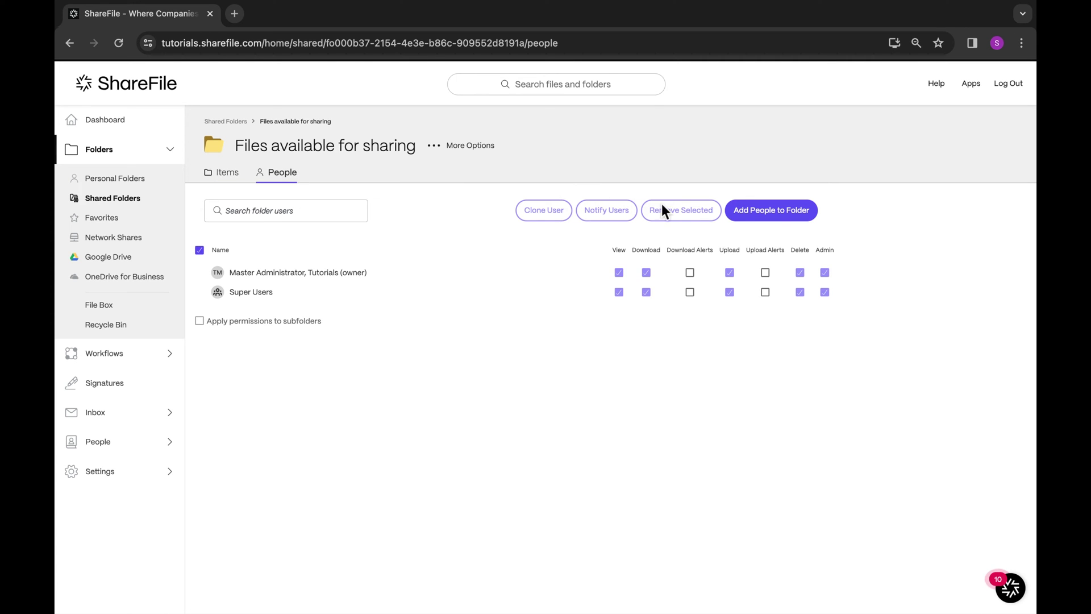
- Create a new folder user with their e-mail, first name and last name
{"action": "left_click", "coordinate": [740, 210]}
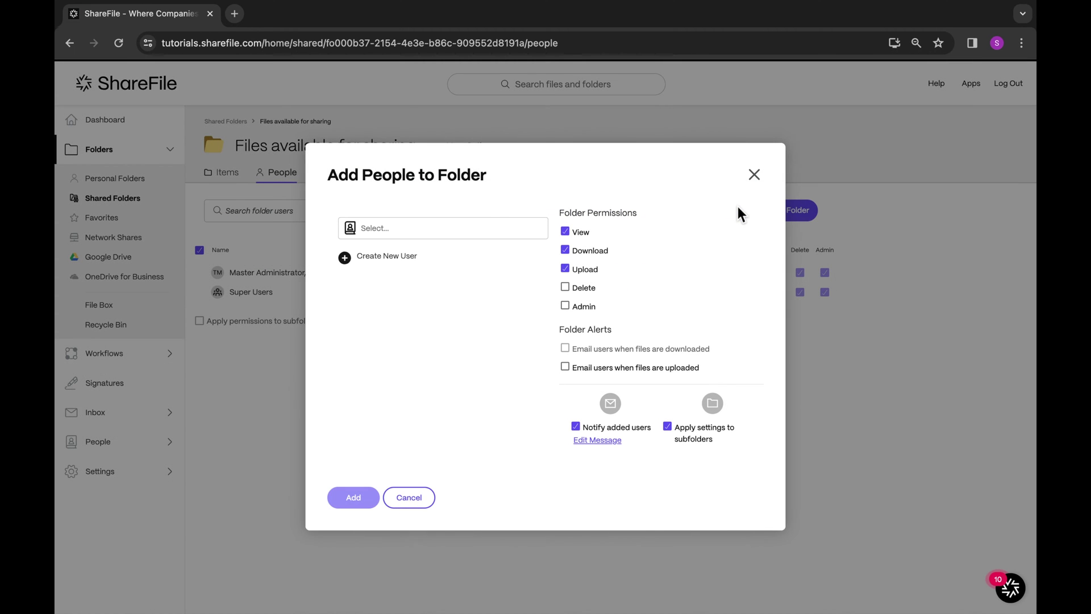
{"action": "left_click", "coordinate": [387, 256]}
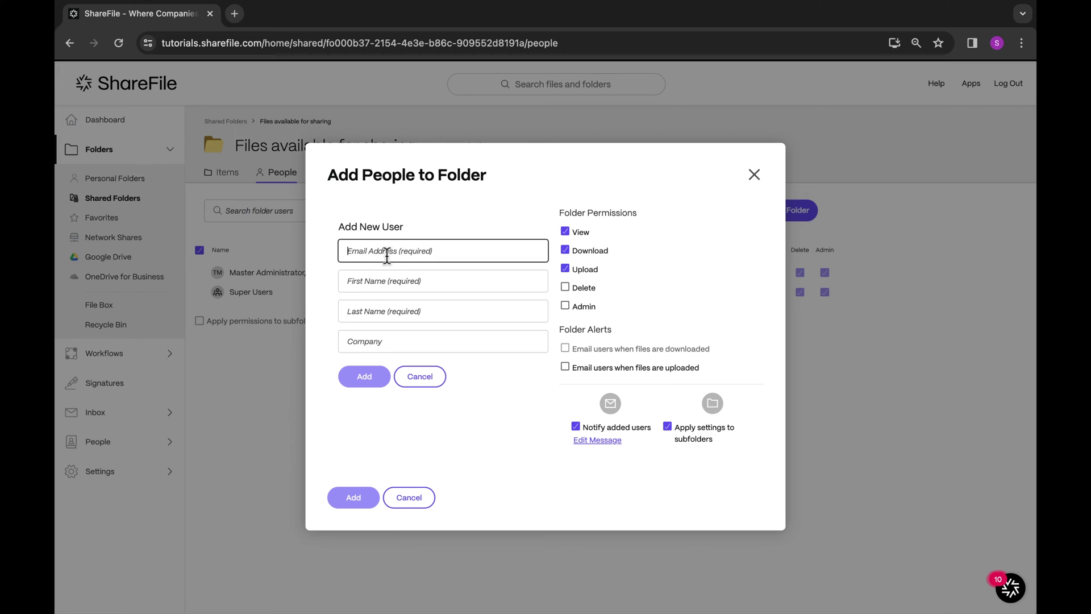
{"action": "left_click", "coordinate": [405, 280]}
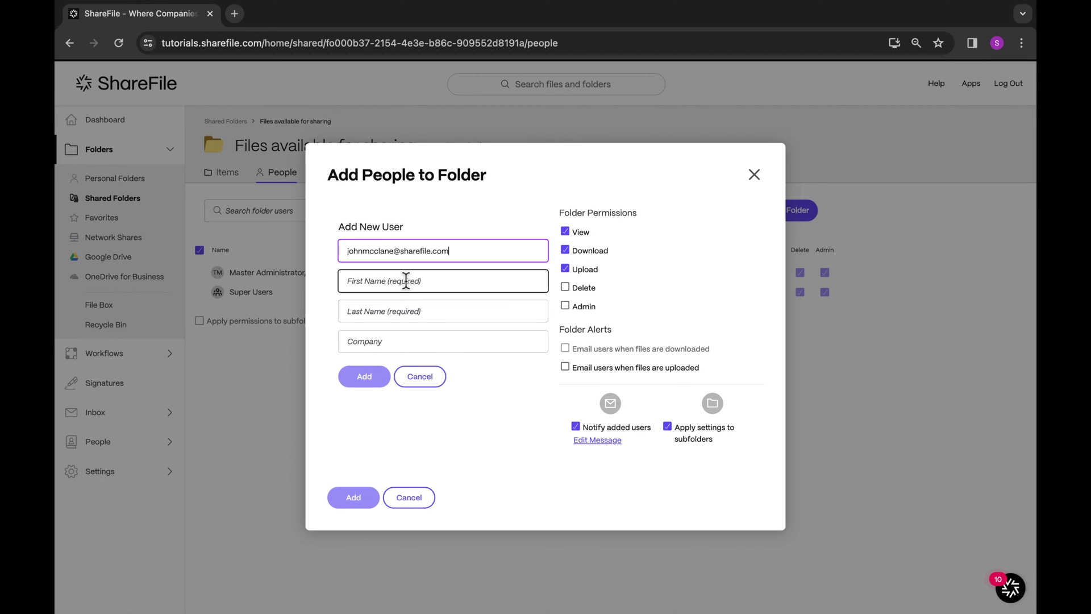
{"action": "type", "text": "John"}
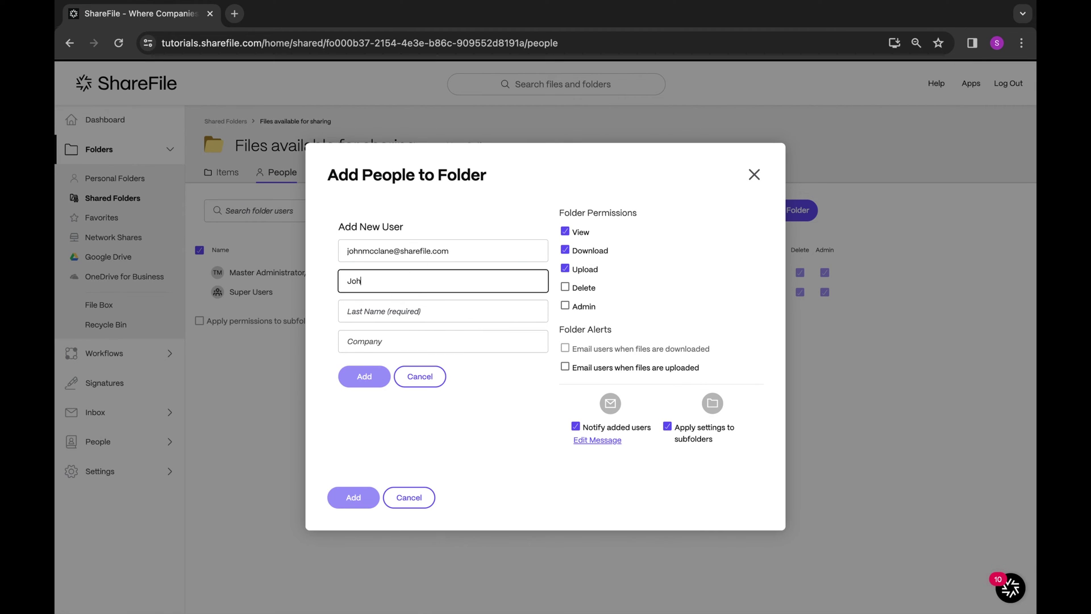
{"action": "key", "text": "Tab"}
{"action": "type", "text": "McCl"}
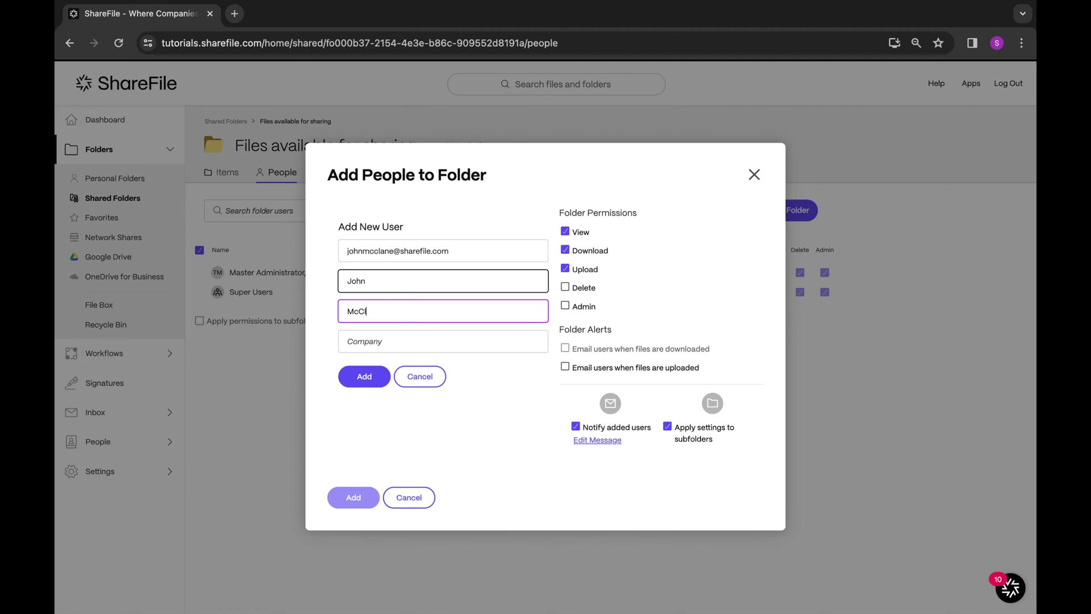
{"action": "type", "text": "ane"}
{"action": "key", "text": "Tab"}
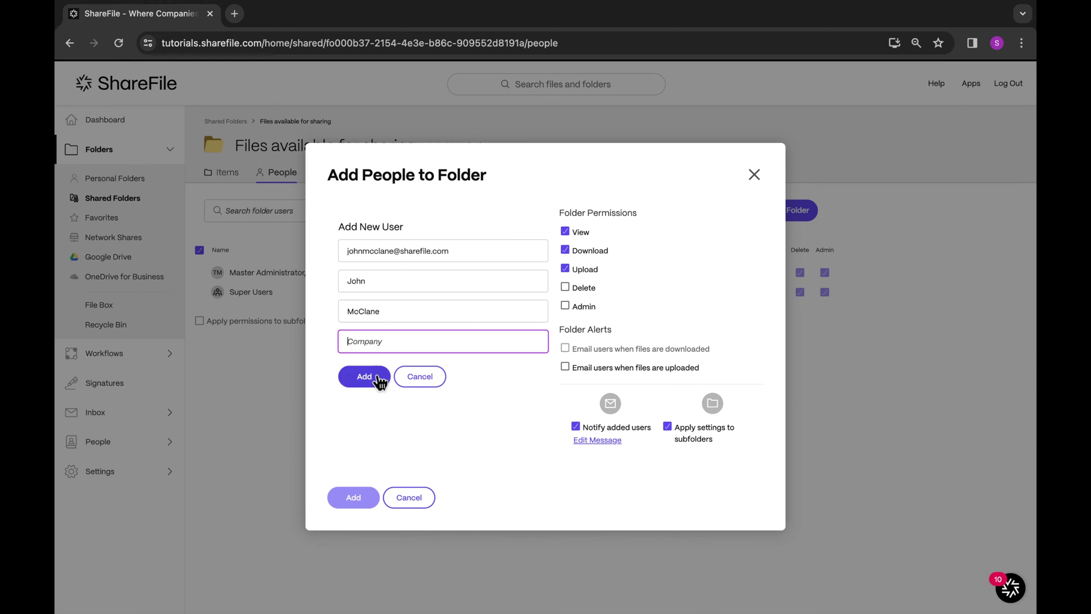
{"action": "left_click", "coordinate": [372, 379]}
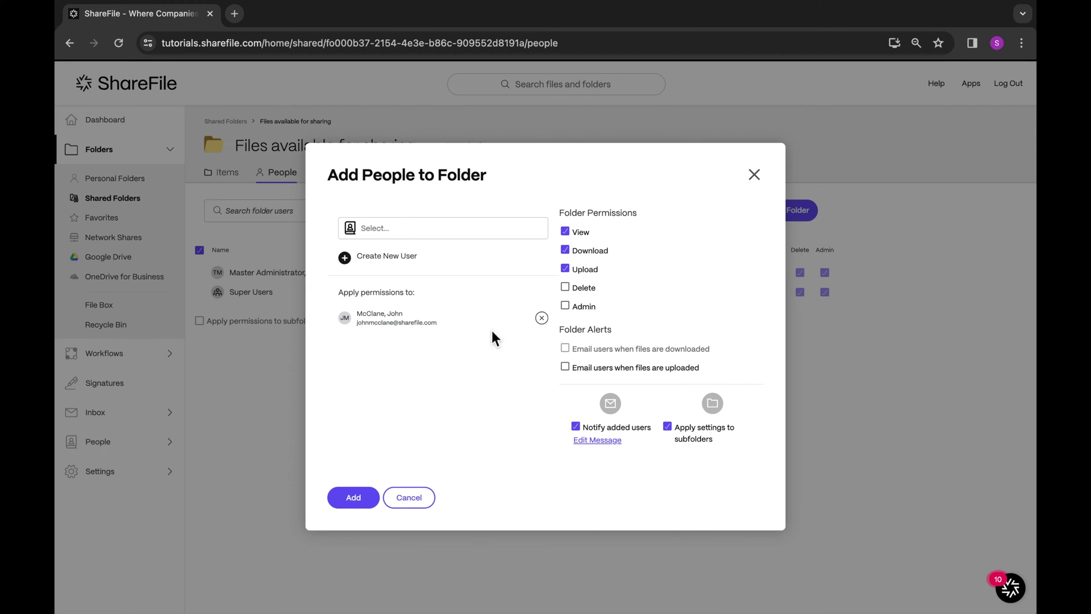
- Remove the user's Upload permission, enable upload email alerts, and add them to the folder
{"action": "left_click", "coordinate": [565, 269]}
{"action": "left_click", "coordinate": [565, 366]}
{"action": "left_click", "coordinate": [370, 500]}
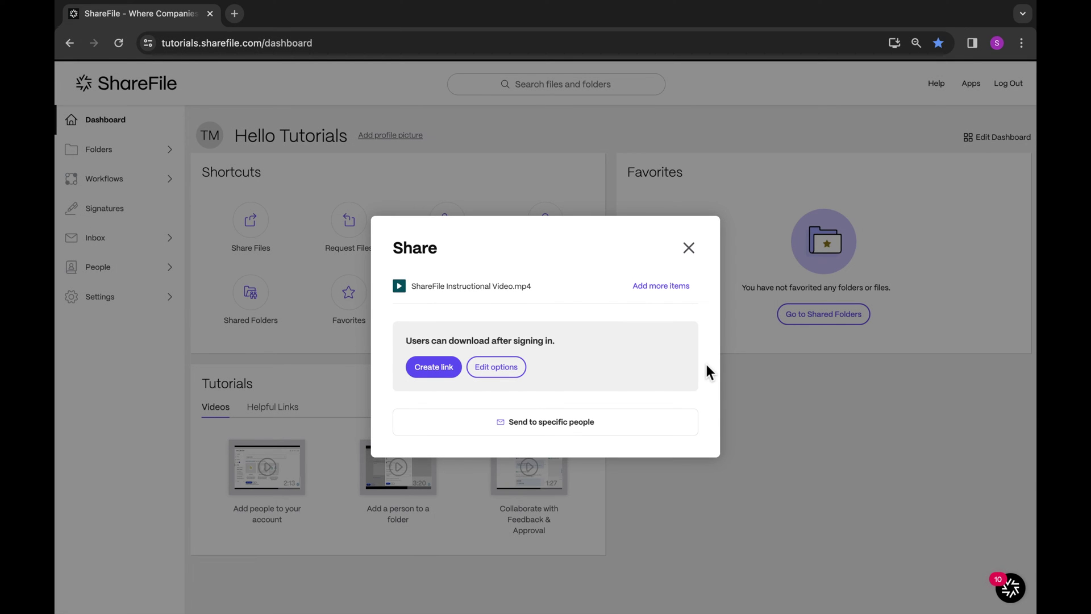
- Choose Send to specific people and address the video to the recipient's e-mail
{"action": "left_click", "coordinate": [628, 425]}
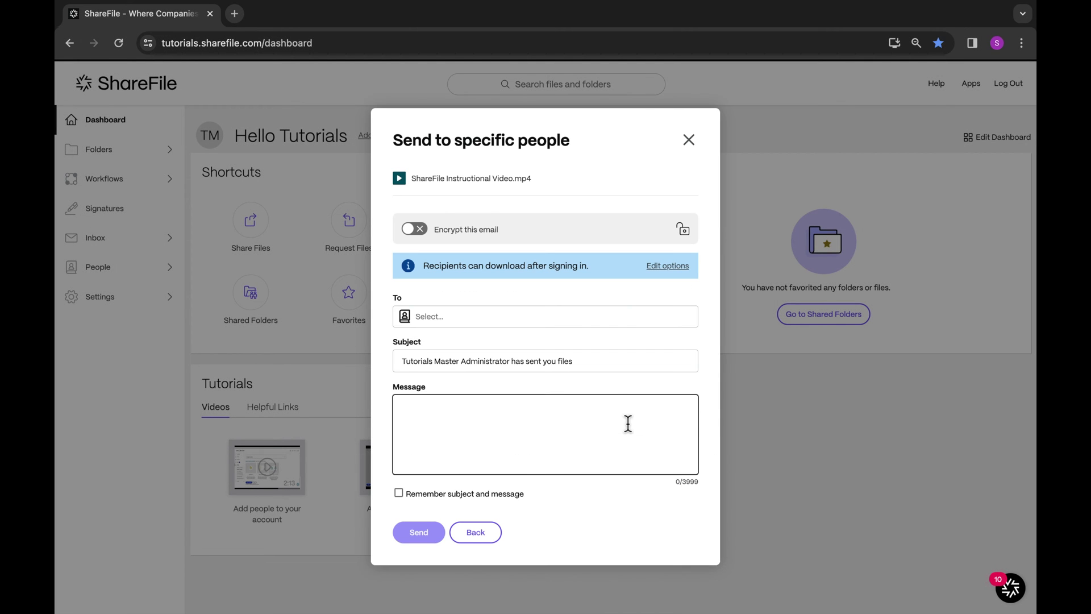
{"action": "left_click", "coordinate": [490, 322]}
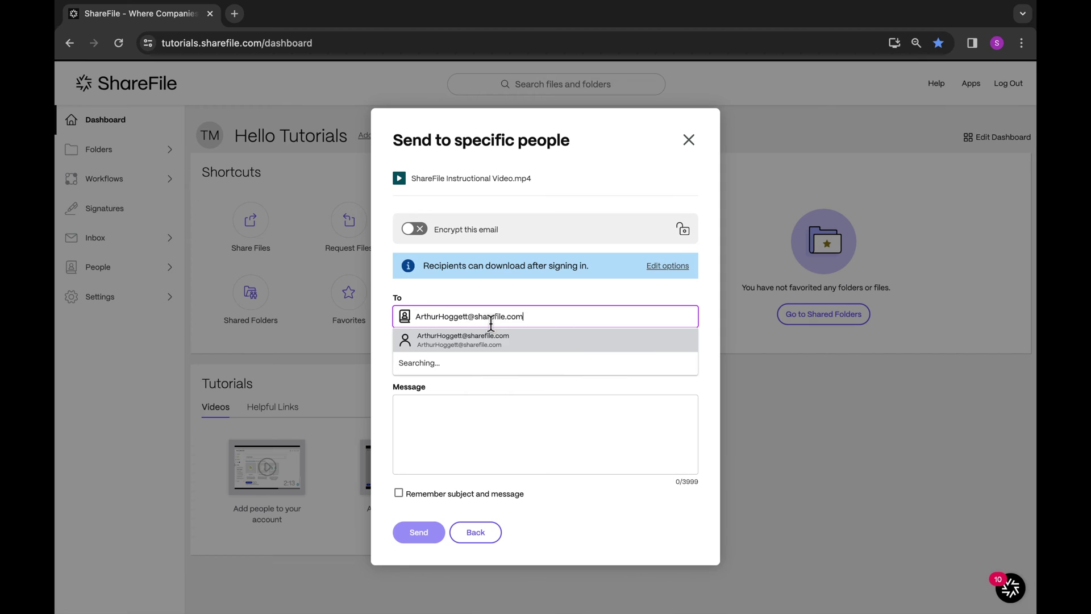
{"action": "left_click", "coordinate": [493, 342]}
- Write a message greeting the recipient: 'Please watch the instructional video.' and 'Thank you!'
{"action": "left_click", "coordinate": [456, 415]}
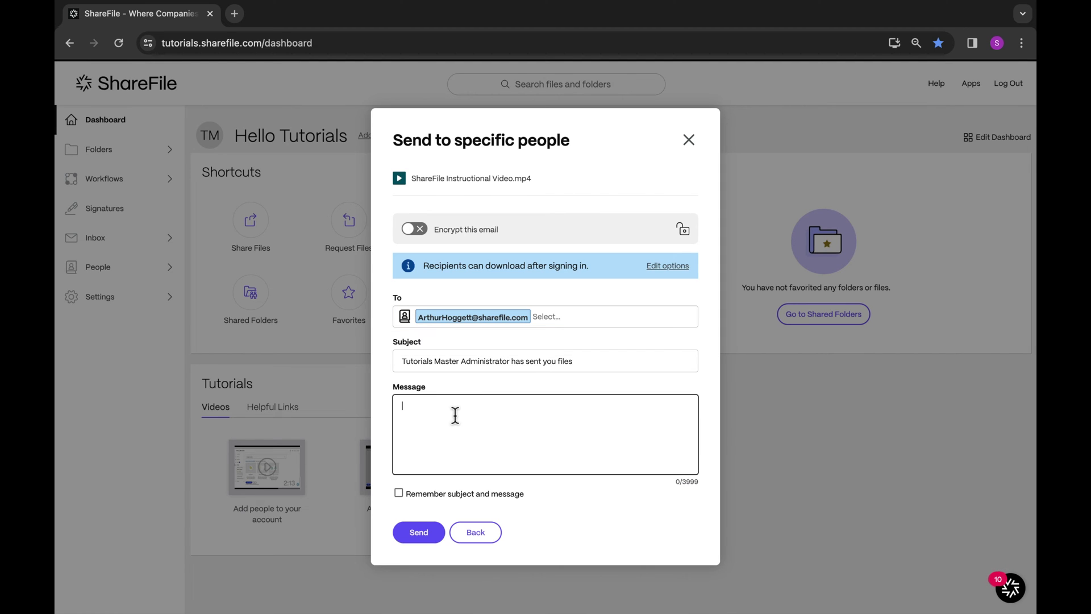
{"action": "type", "text": "Hi Arthur,"}
{"action": "key", "text": "Return"}
{"action": "key", "text": "Return"}
{"action": "type", "text": "Please watch the instructional video."}
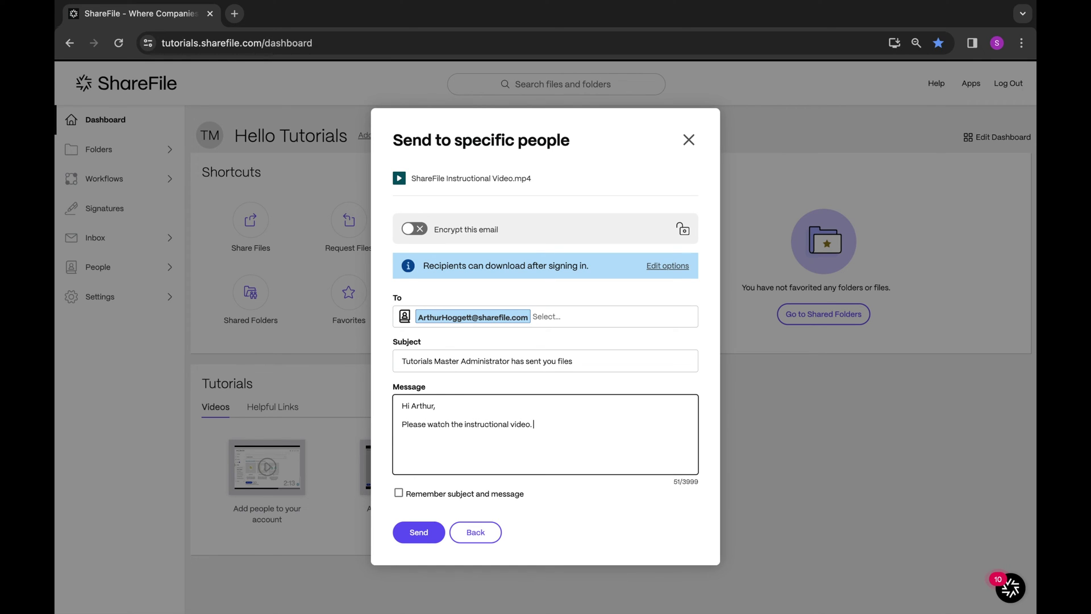
{"action": "key", "text": "Return"}
{"action": "key", "text": "Return"}
{"action": "type", "text": "Thank you!"}
- Send the video share, check it under Inbox > Sent, then start a new file share
{"action": "left_click", "coordinate": [419, 533]}
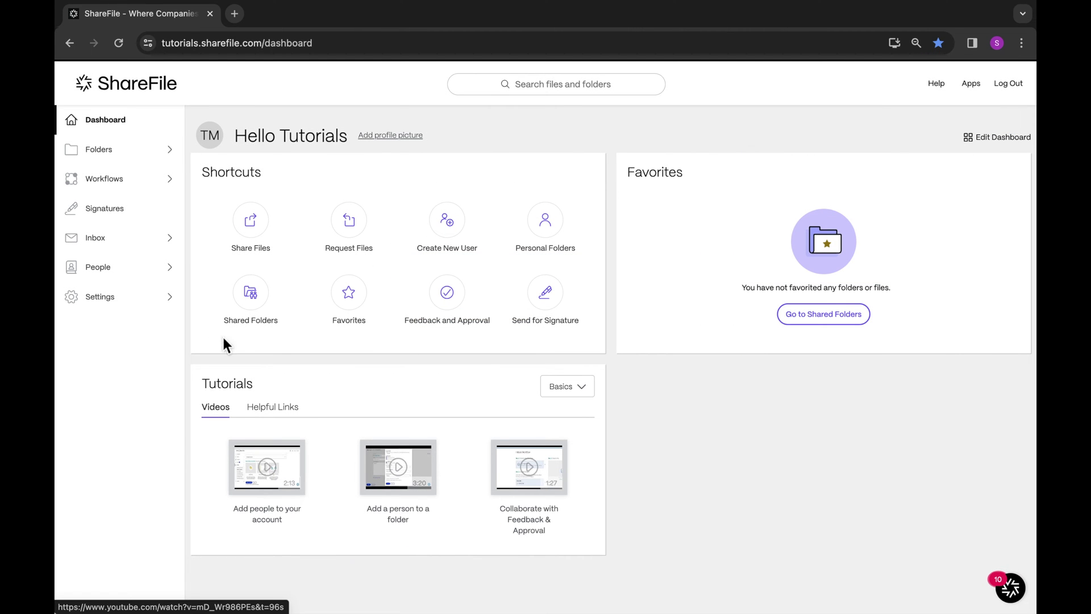
{"action": "left_click", "coordinate": [155, 245]}
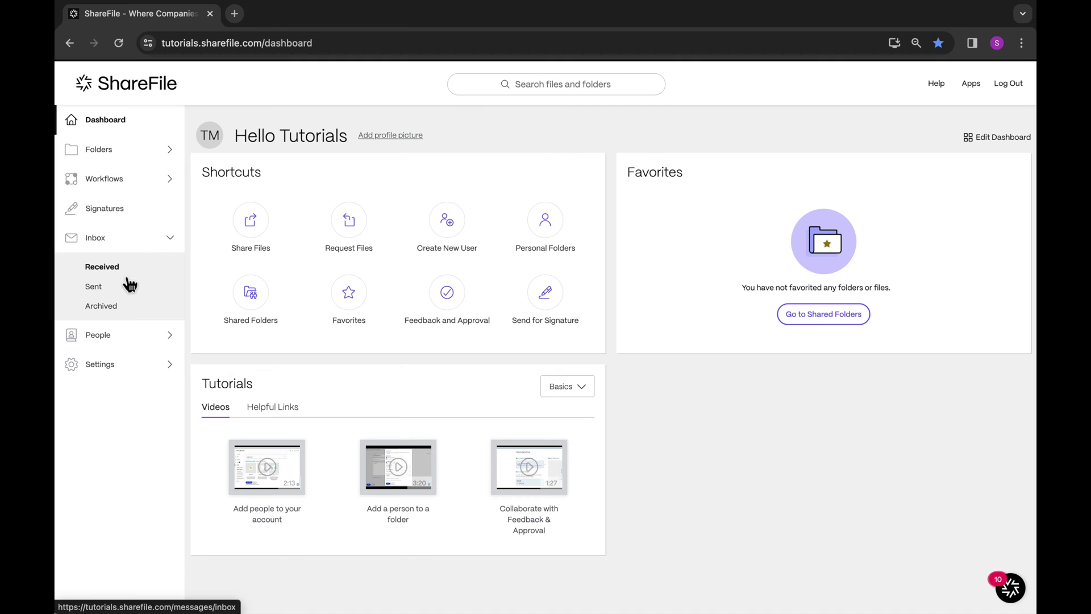
{"action": "left_click", "coordinate": [94, 287]}
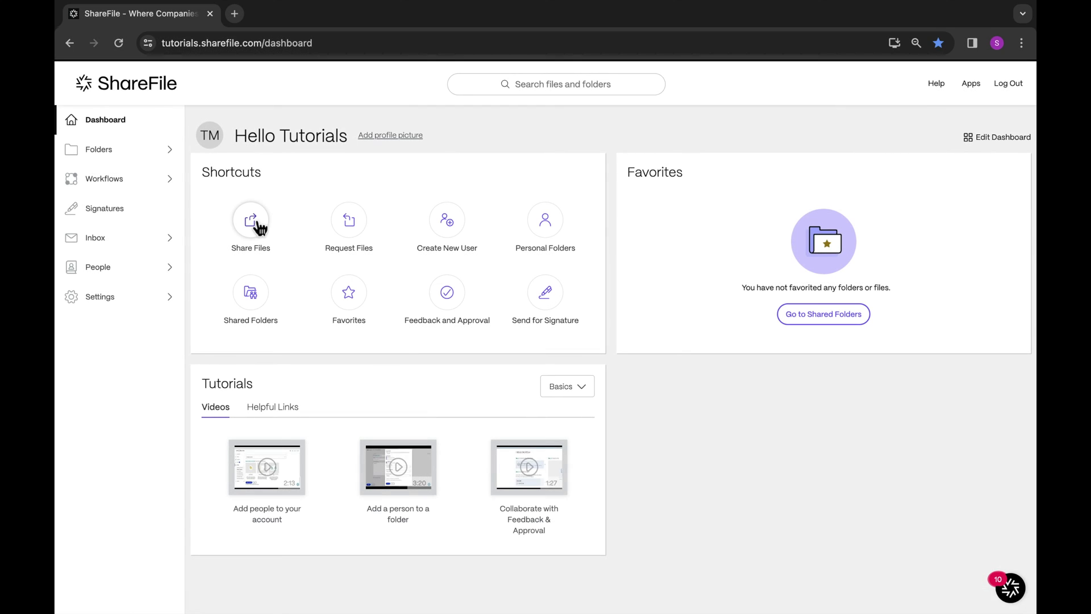
{"action": "left_click", "coordinate": [254, 223]}
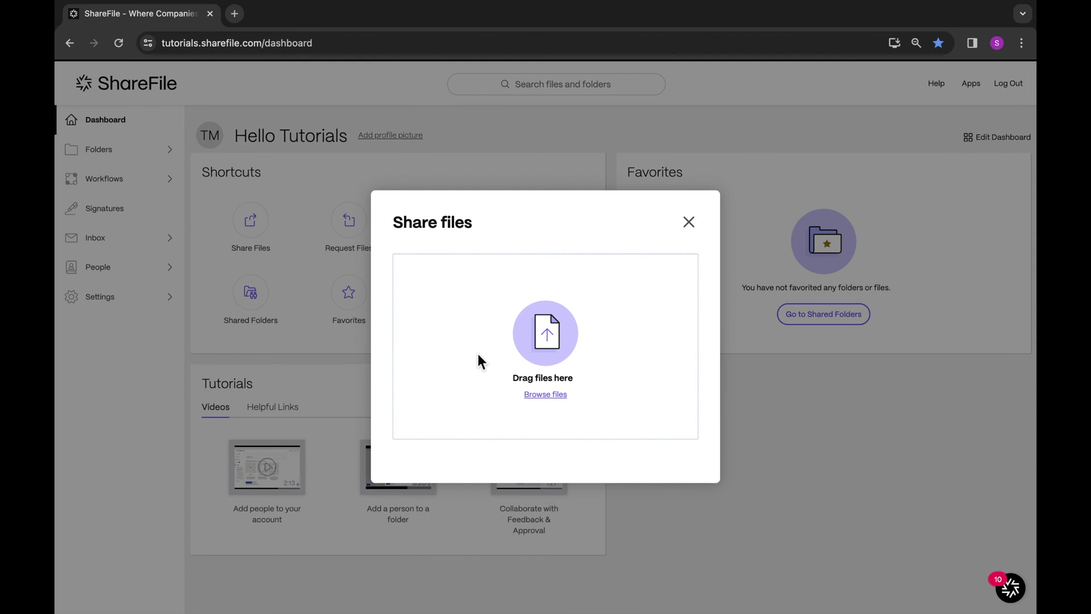
- Add Customer Newsletter.docx from ShareFile's Files available for sharing folder and continue to share options
{"action": "left_click", "coordinate": [543, 395]}
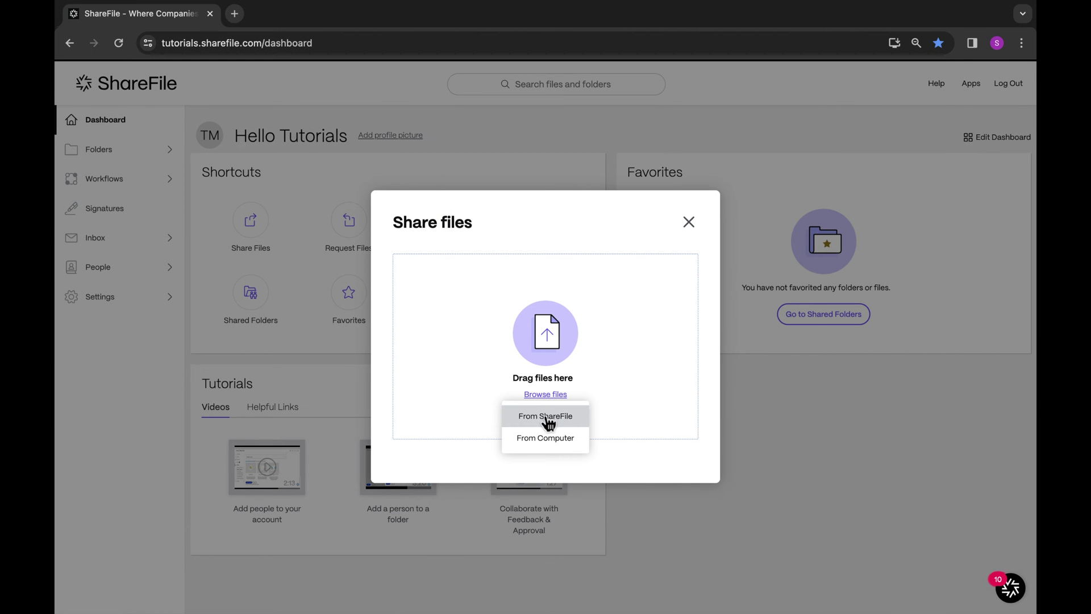
{"action": "left_click", "coordinate": [546, 416]}
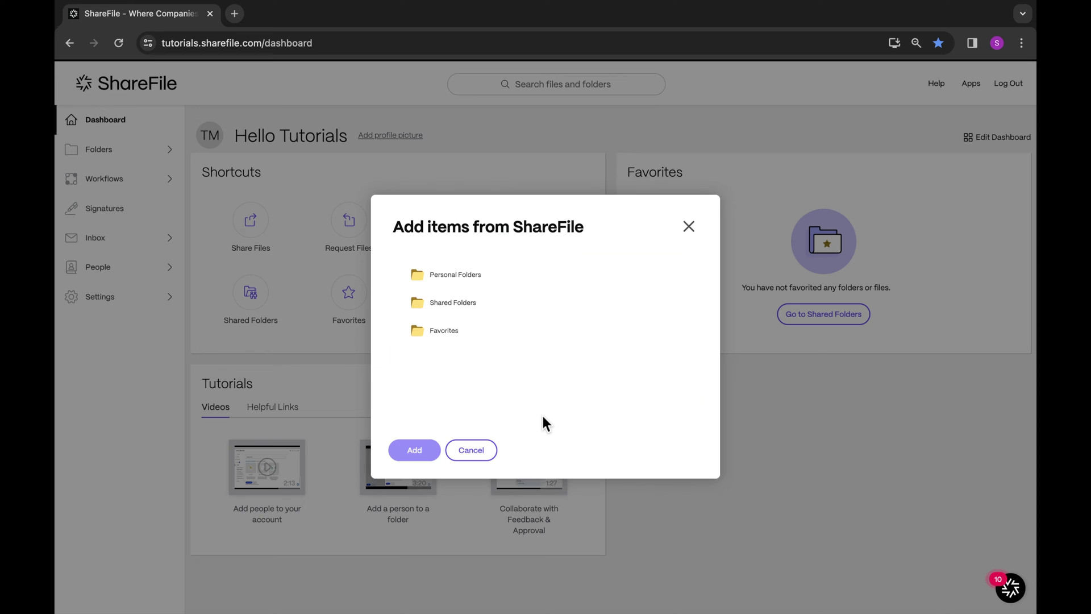
{"action": "left_click", "coordinate": [422, 306]}
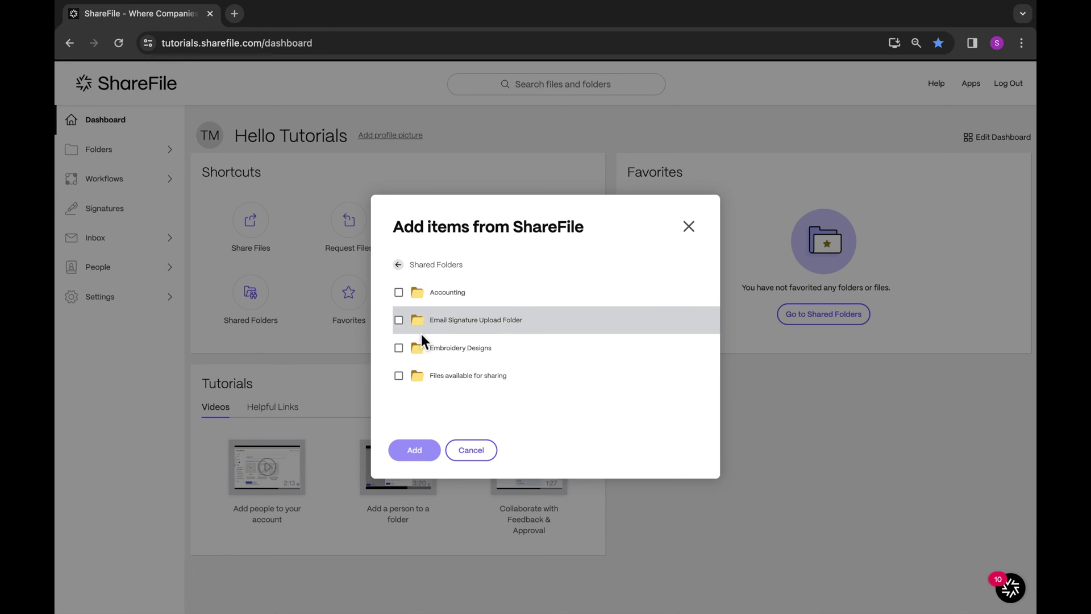
{"action": "left_click", "coordinate": [423, 380]}
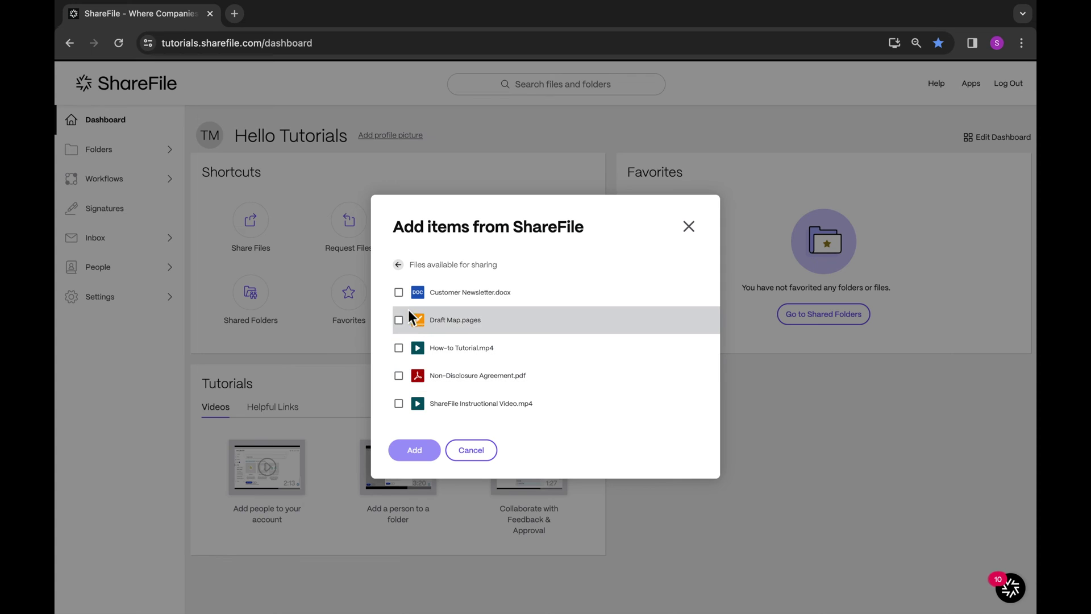
{"action": "left_click", "coordinate": [399, 292]}
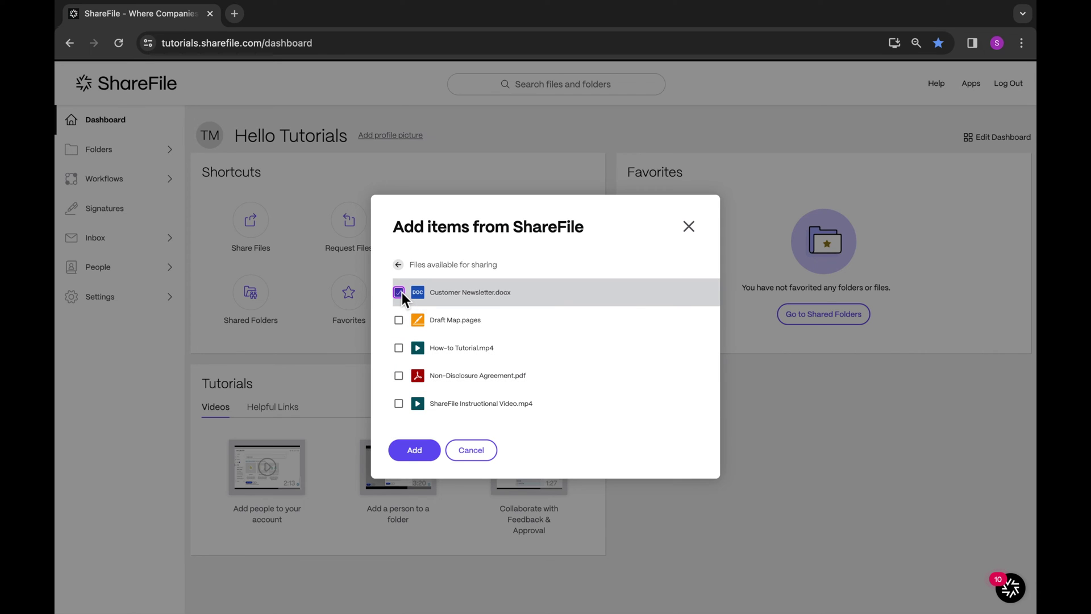
{"action": "left_click", "coordinate": [414, 450]}
{"action": "left_click", "coordinate": [420, 429]}
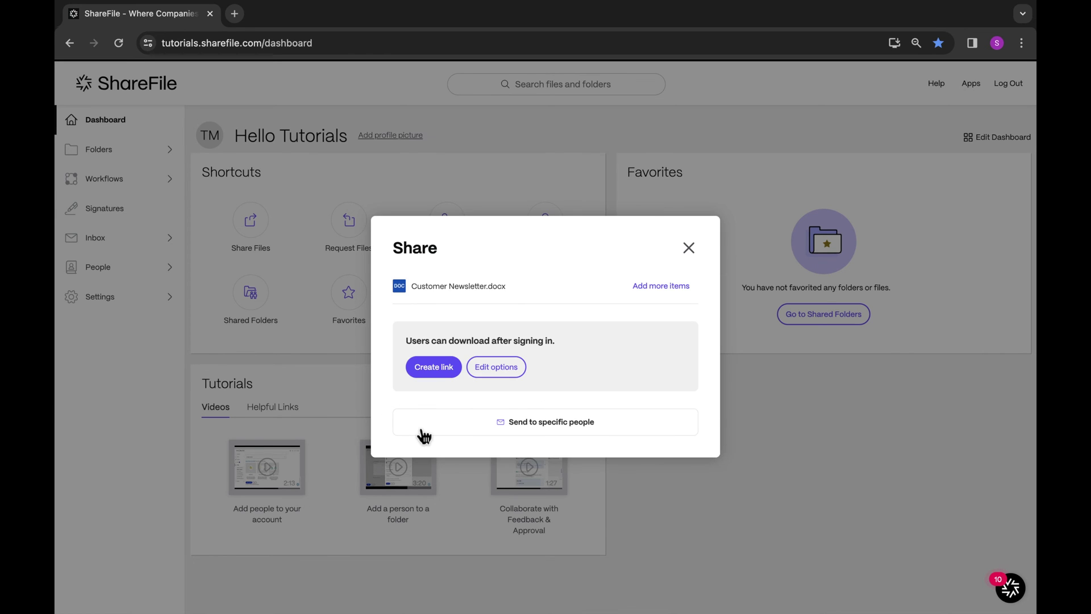
- In Edit options, try employee-only and client access, then set link access to Anyone (public)
{"action": "left_click", "coordinate": [496, 367]}
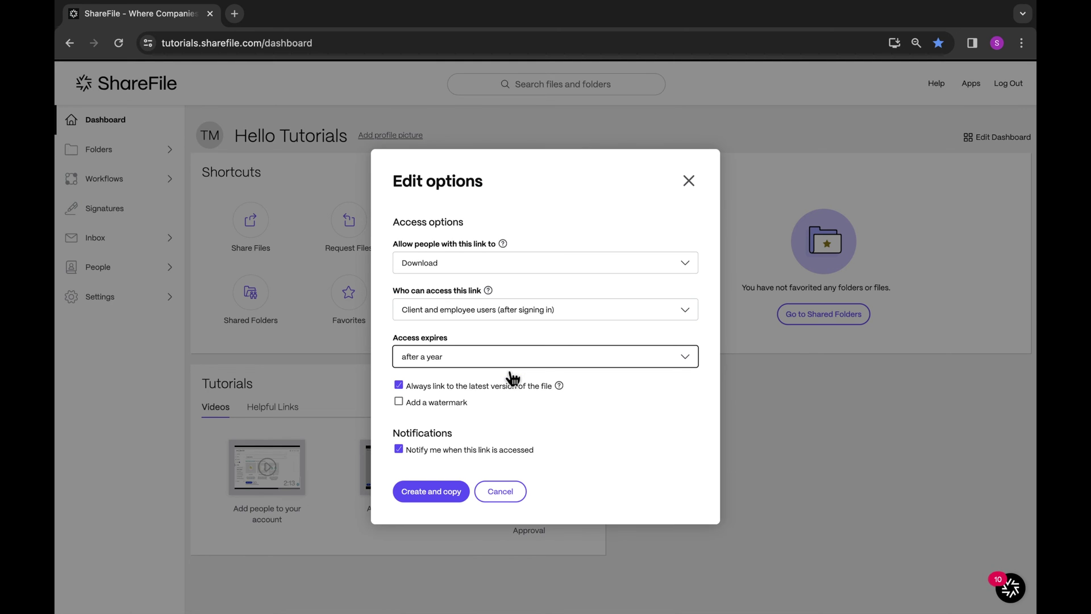
{"action": "left_click", "coordinate": [573, 316]}
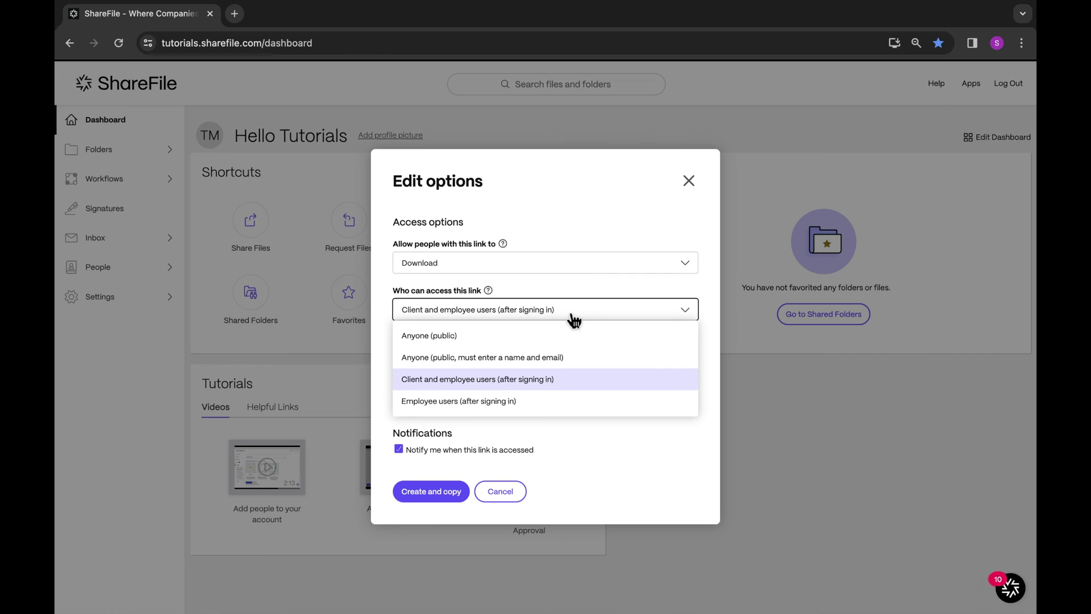
{"action": "left_click", "coordinate": [556, 401]}
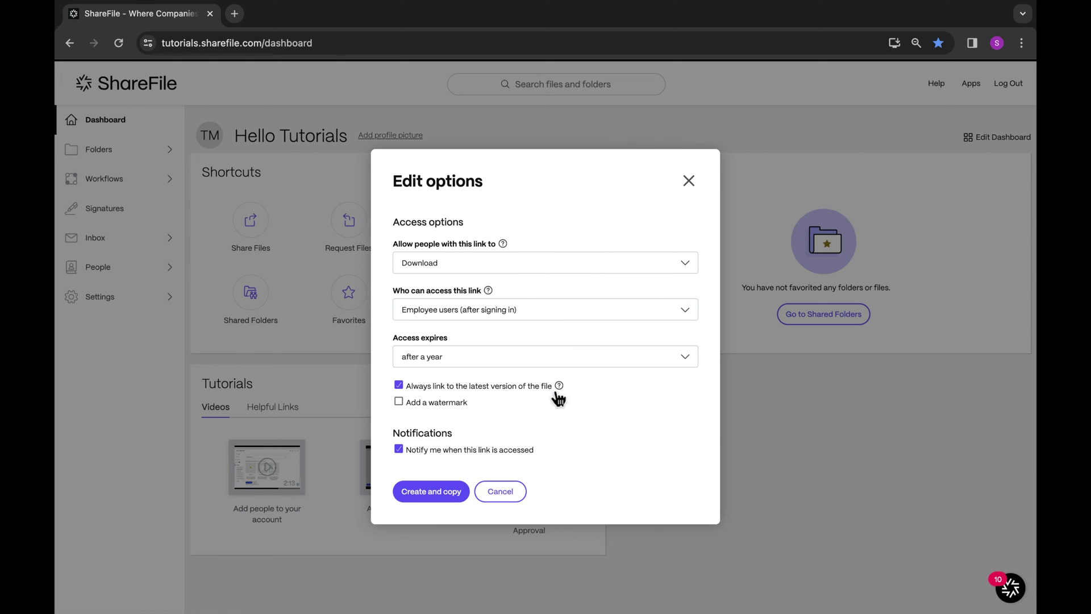
{"action": "left_click", "coordinate": [556, 320]}
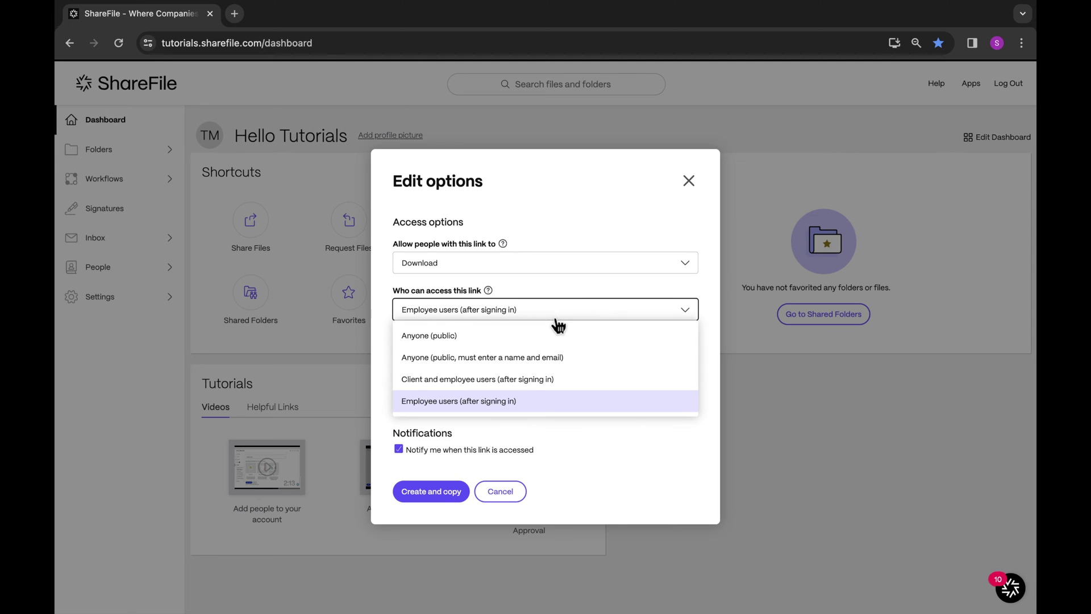
{"action": "left_click", "coordinate": [561, 387]}
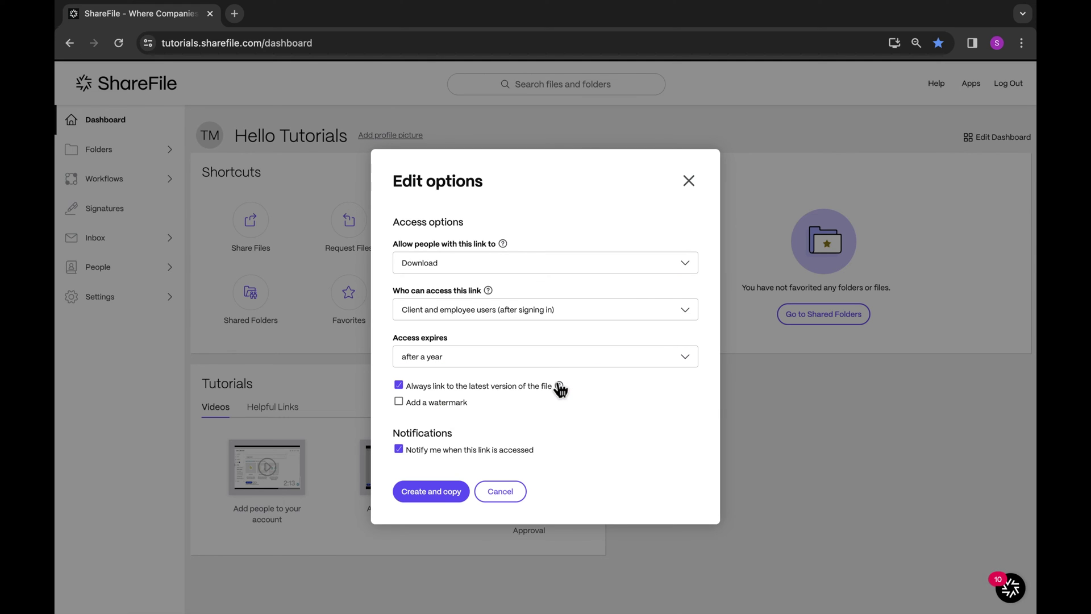
{"action": "left_click", "coordinate": [564, 322]}
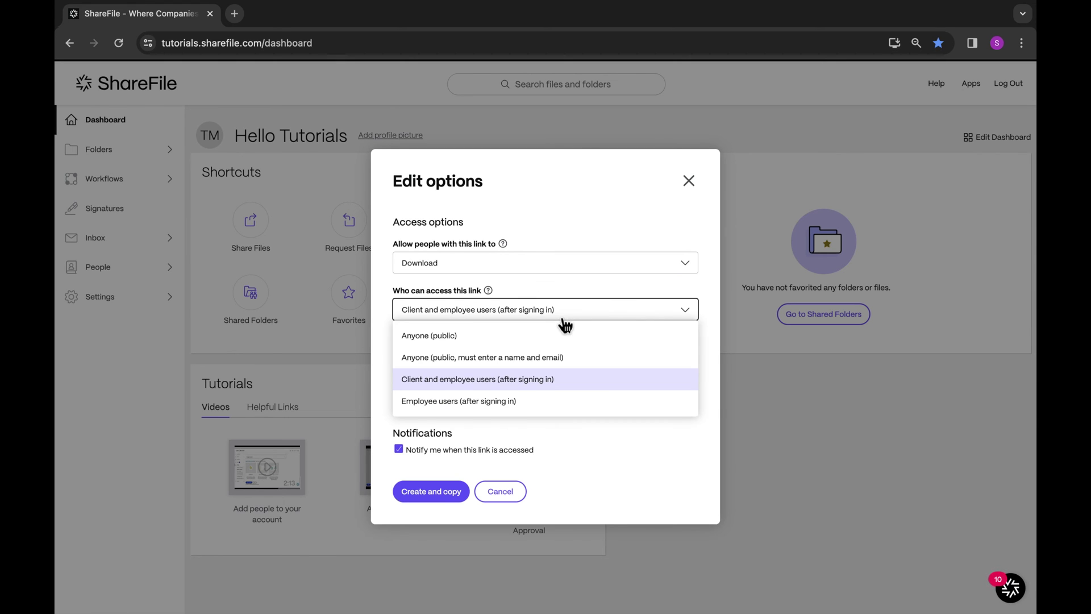
{"action": "left_click", "coordinate": [560, 336]}
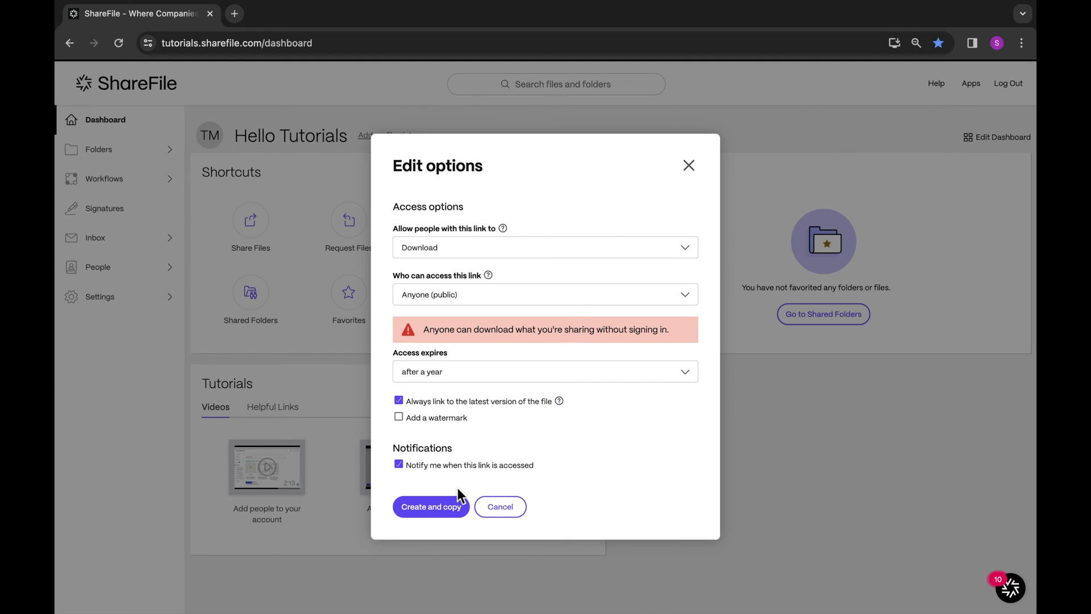
- Create and copy the share link, then load it in a new browser tab
{"action": "left_click", "coordinate": [442, 512]}
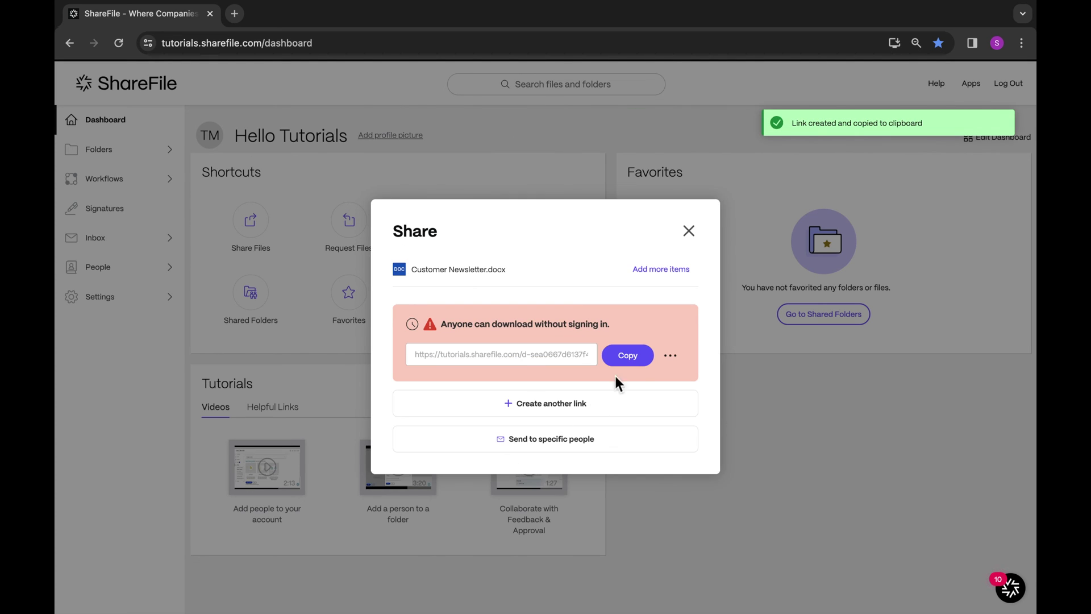
{"action": "left_click", "coordinate": [629, 357]}
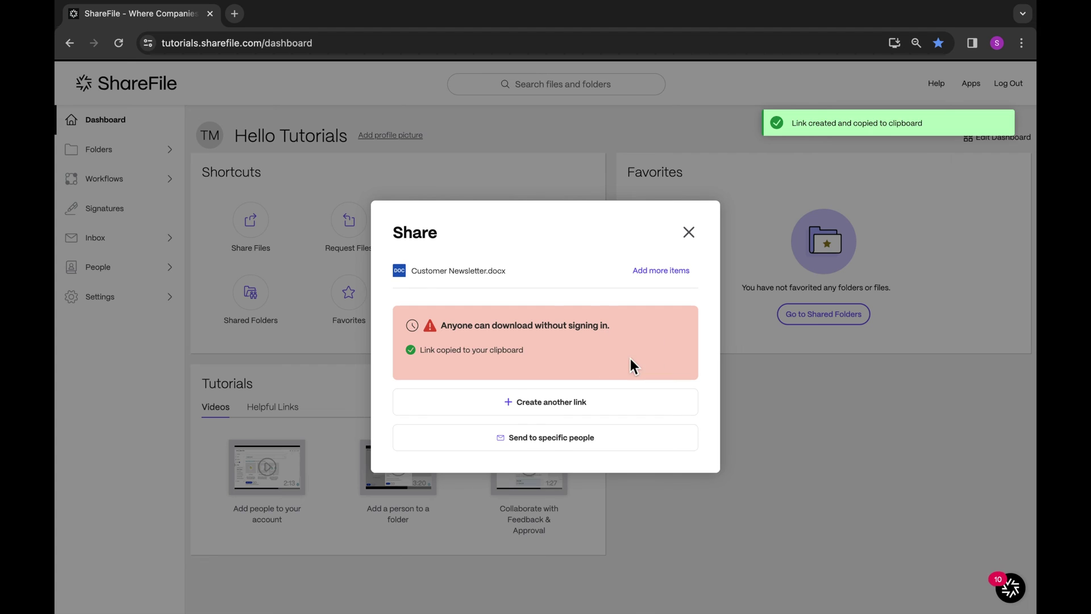
{"action": "left_click", "coordinate": [235, 15]}
{"action": "key", "text": "ctrl+v"}
{"action": "key", "text": "Return"}
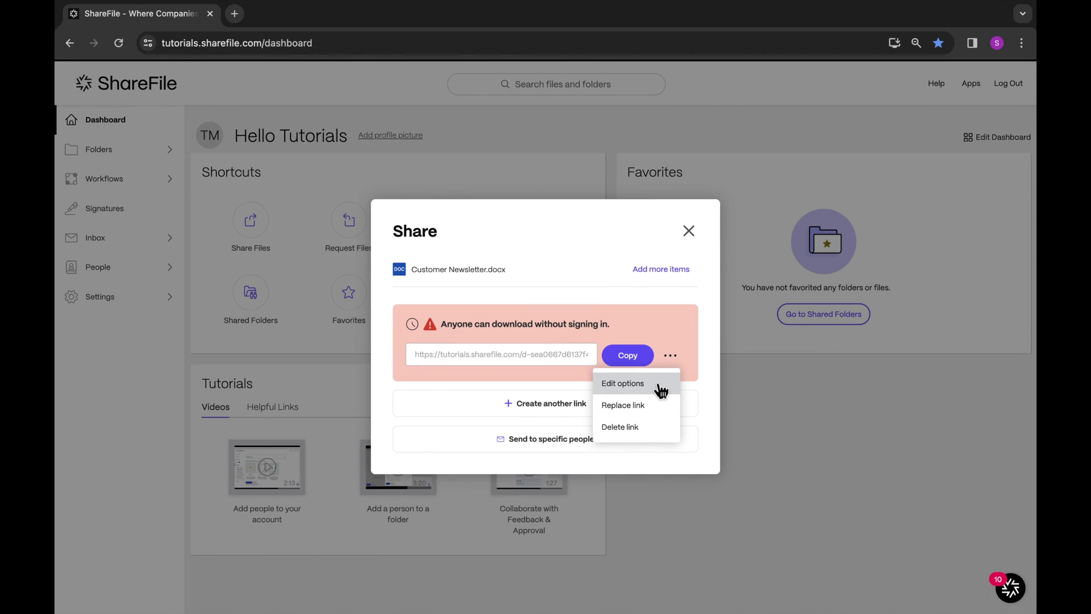
- Change the link's access to Anyone (public, must enter a name and email)
{"action": "left_click", "coordinate": [654, 383]}
{"action": "left_click", "coordinate": [653, 336]}
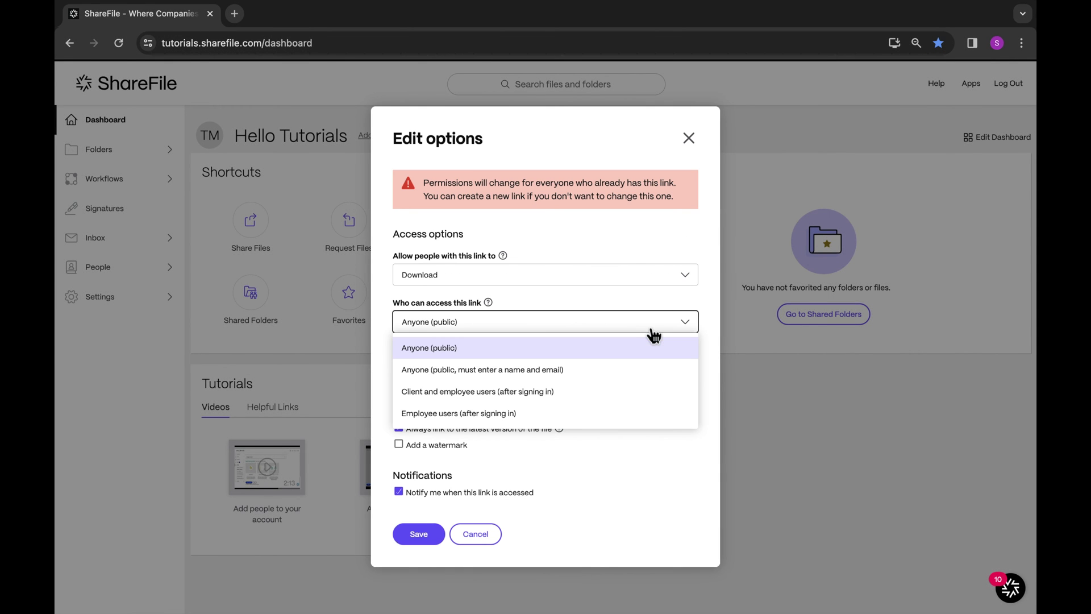
{"action": "left_click", "coordinate": [647, 370]}
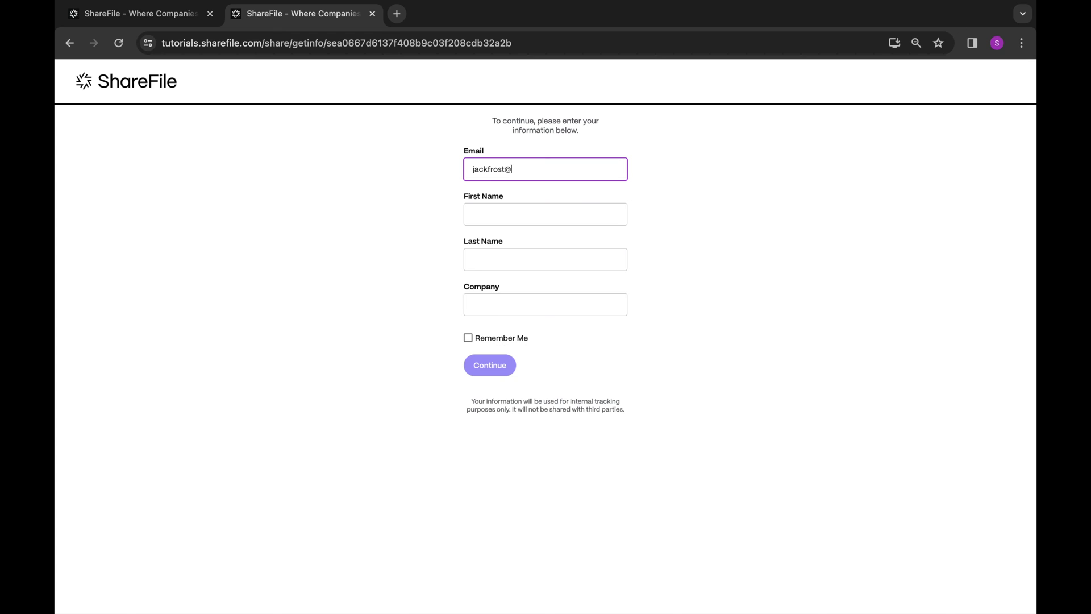
{"action": "type", "text": "com"}
{"action": "left_click", "coordinate": [545, 213]}
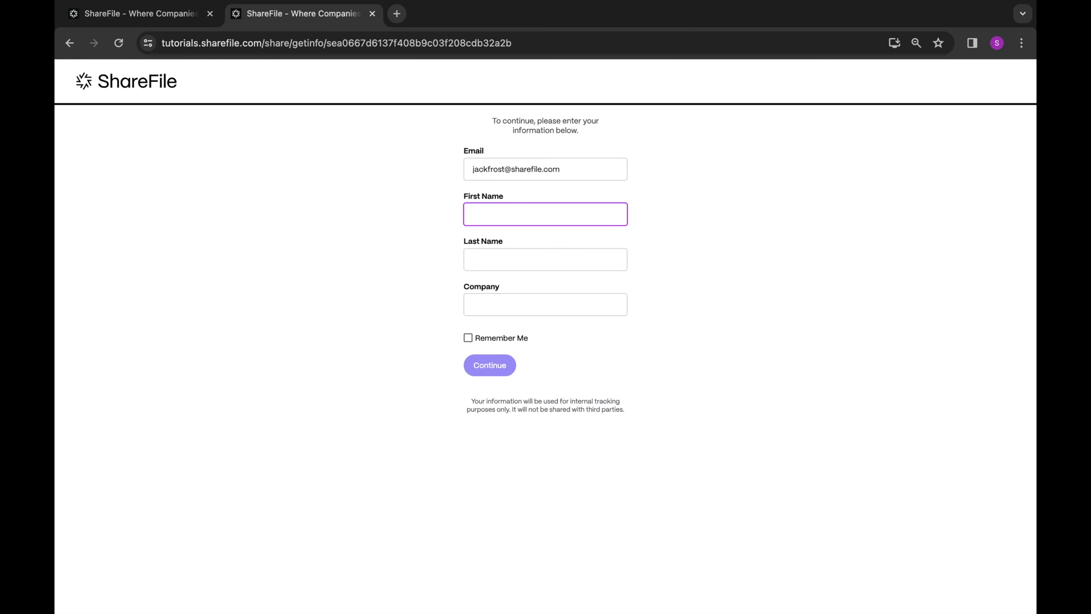
{"action": "left_click", "coordinate": [545, 259]}
{"action": "type", "text": "Frost"}
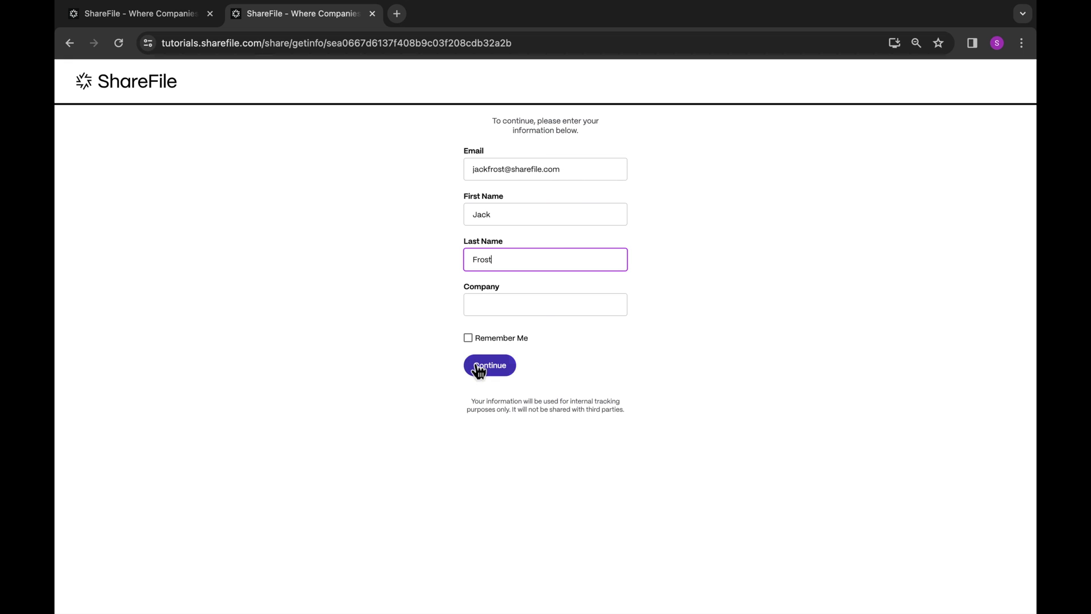
{"action": "left_click", "coordinate": [474, 366]}
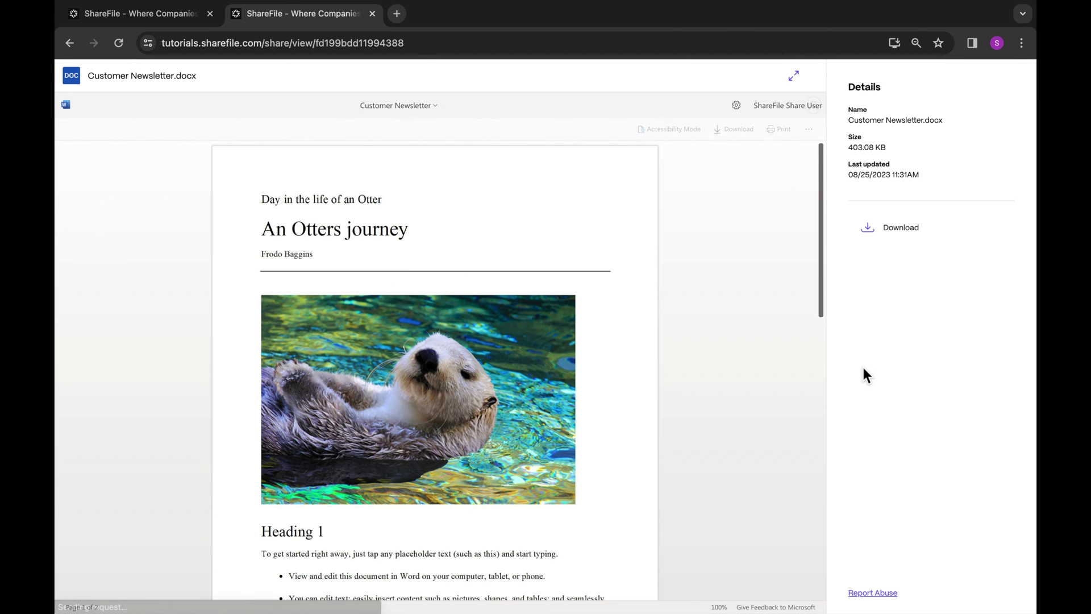
{"action": "key", "text": "ctrl+w"}
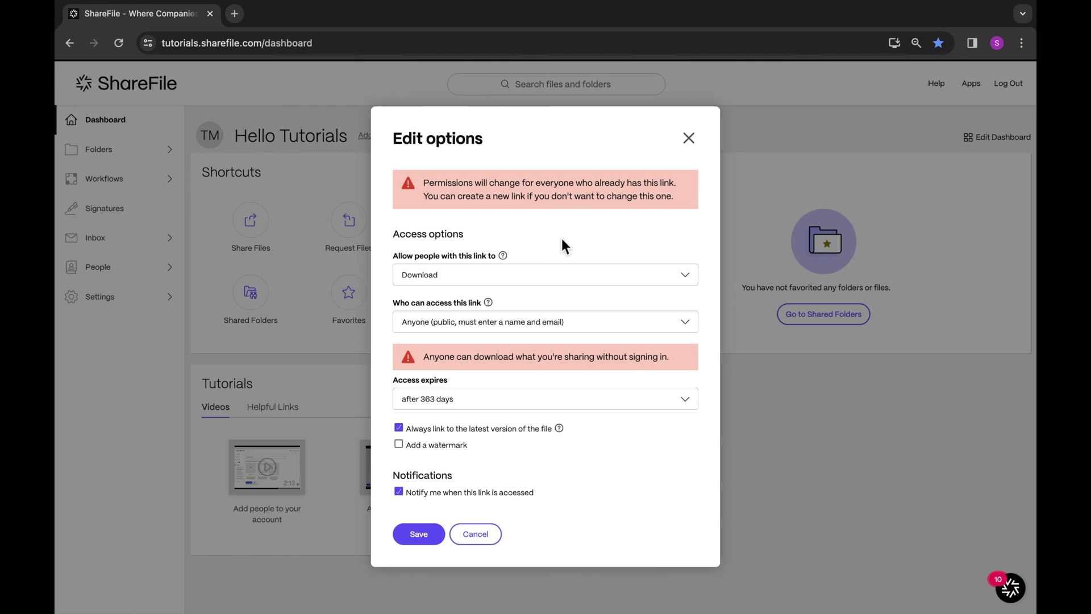
- Switch the link permission through View, Download and Edit (sign in required), ending on Download
{"action": "left_click", "coordinate": [568, 278]}
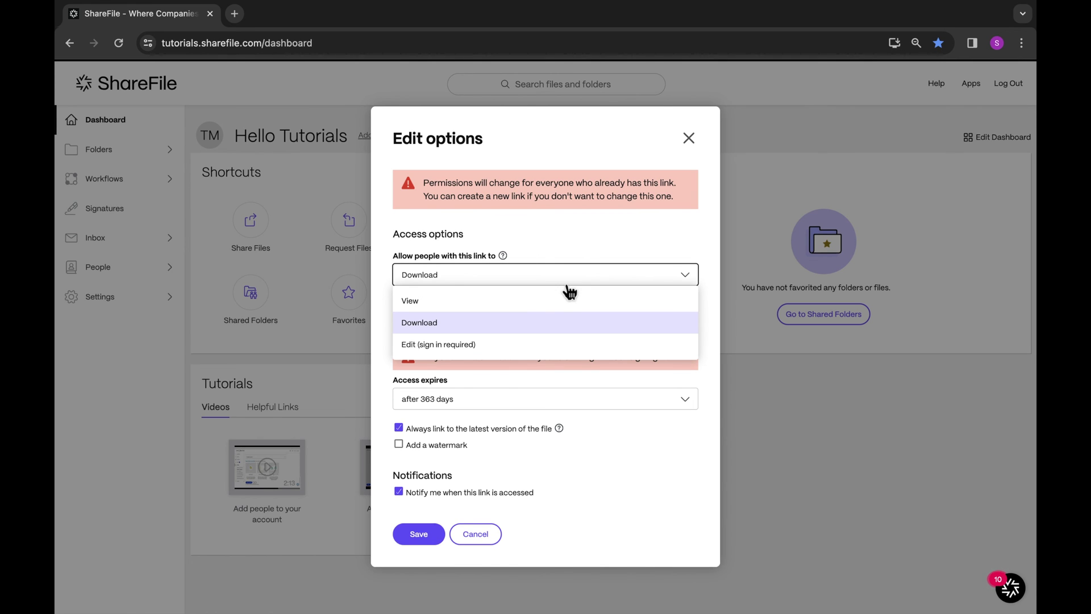
{"action": "left_click", "coordinate": [562, 300]}
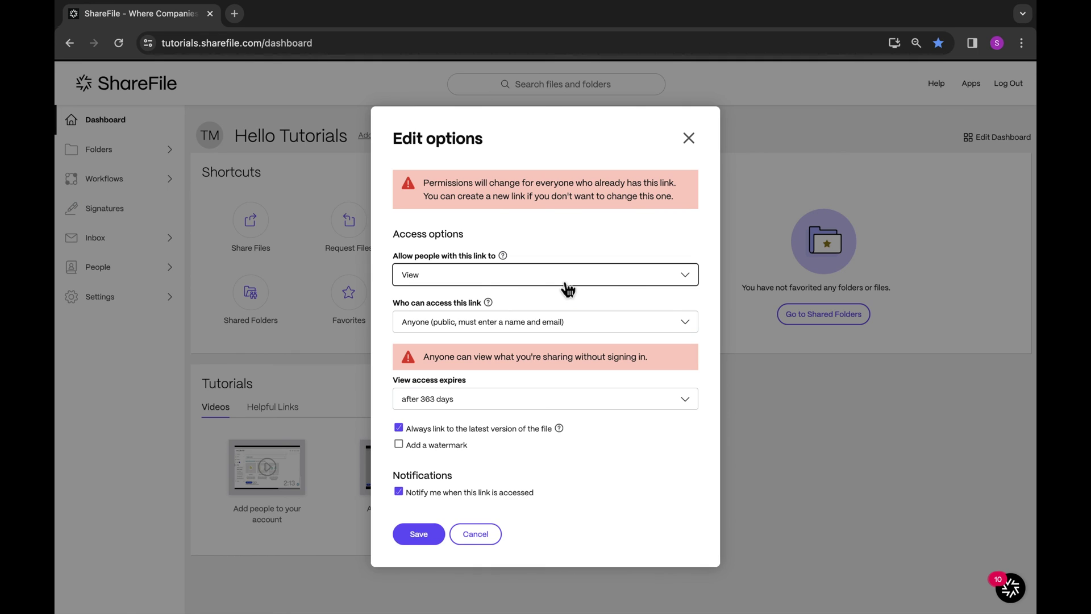
{"action": "left_click", "coordinate": [568, 287]}
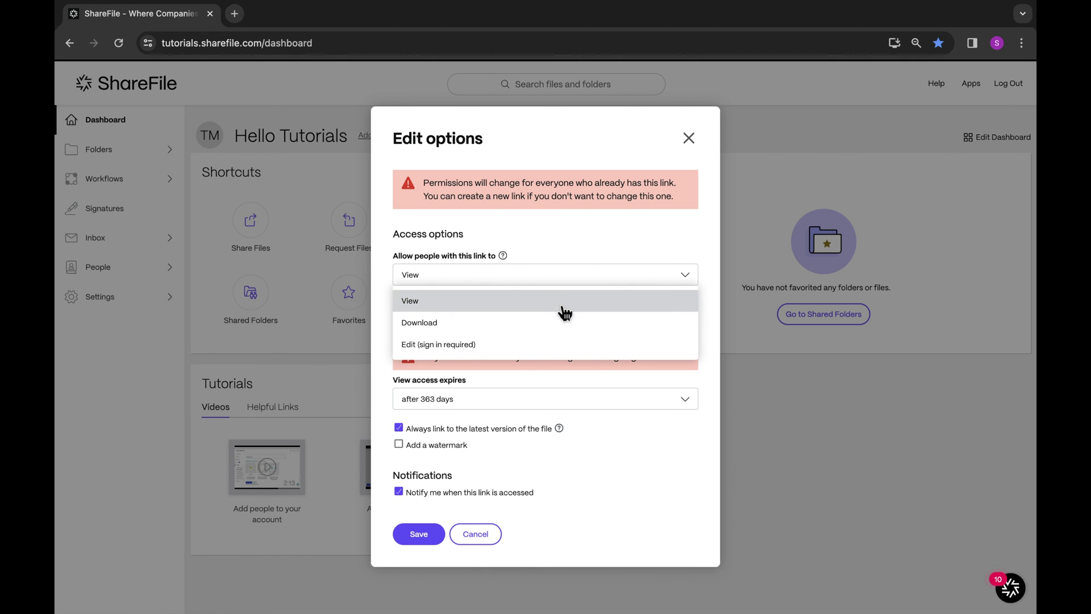
{"action": "left_click", "coordinate": [562, 323]}
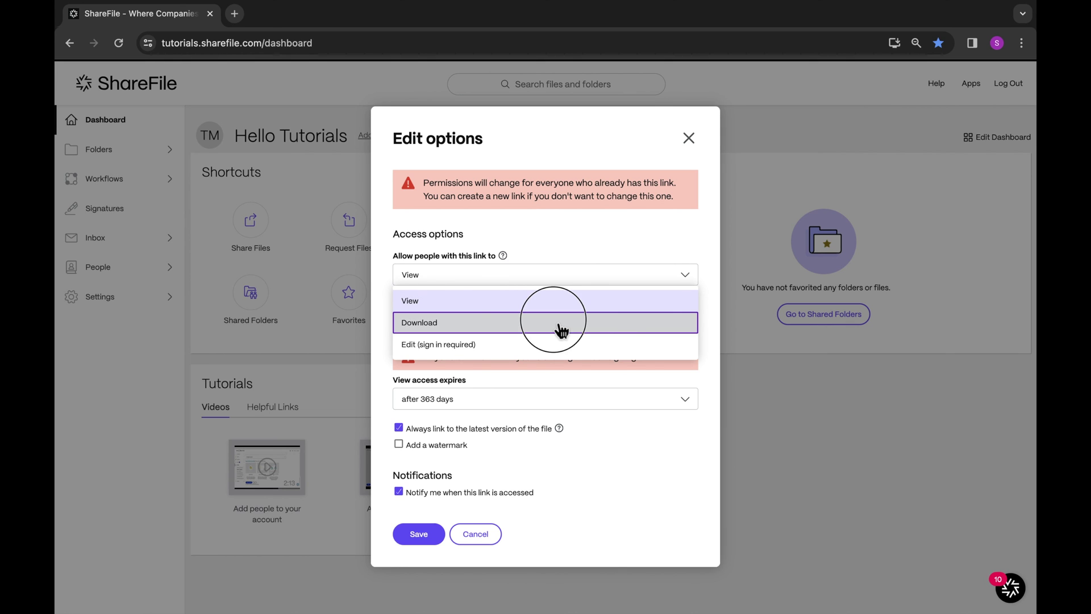
{"action": "left_click", "coordinate": [563, 283]}
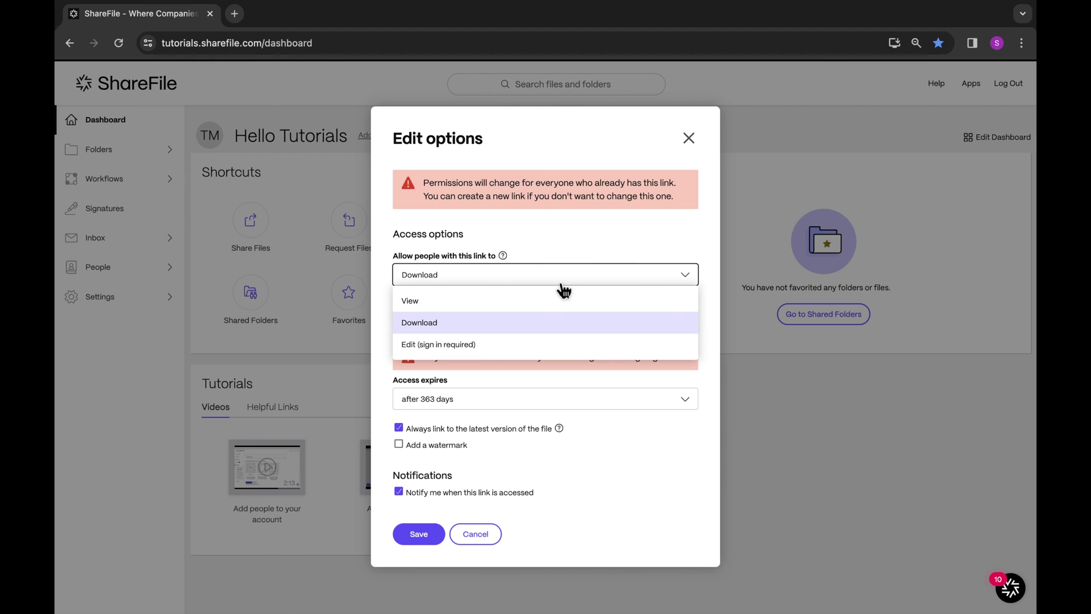
{"action": "left_click", "coordinate": [558, 345]}
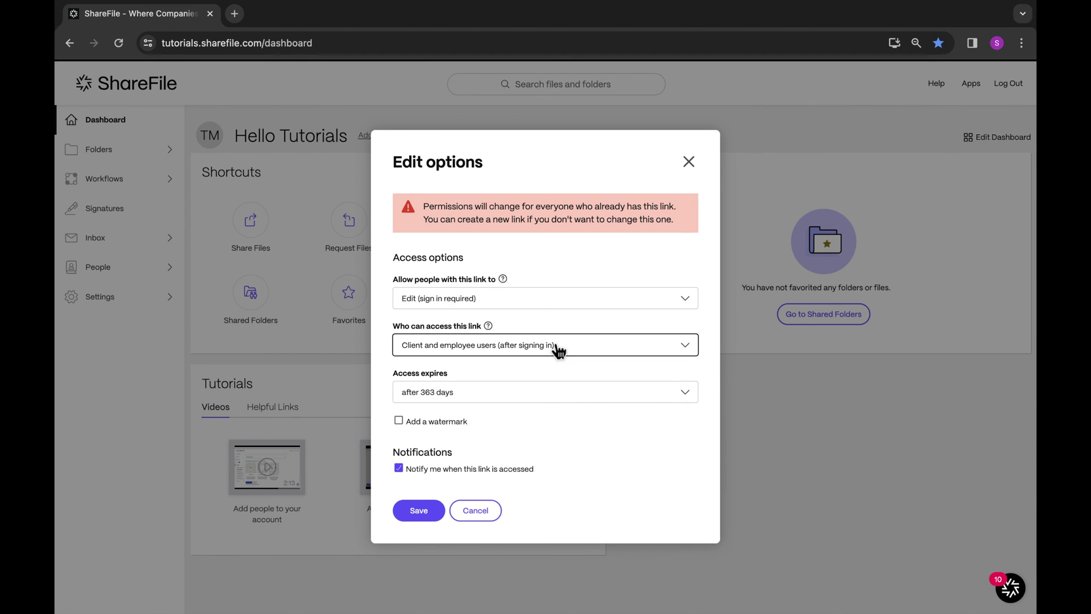
{"action": "left_click", "coordinate": [564, 306]}
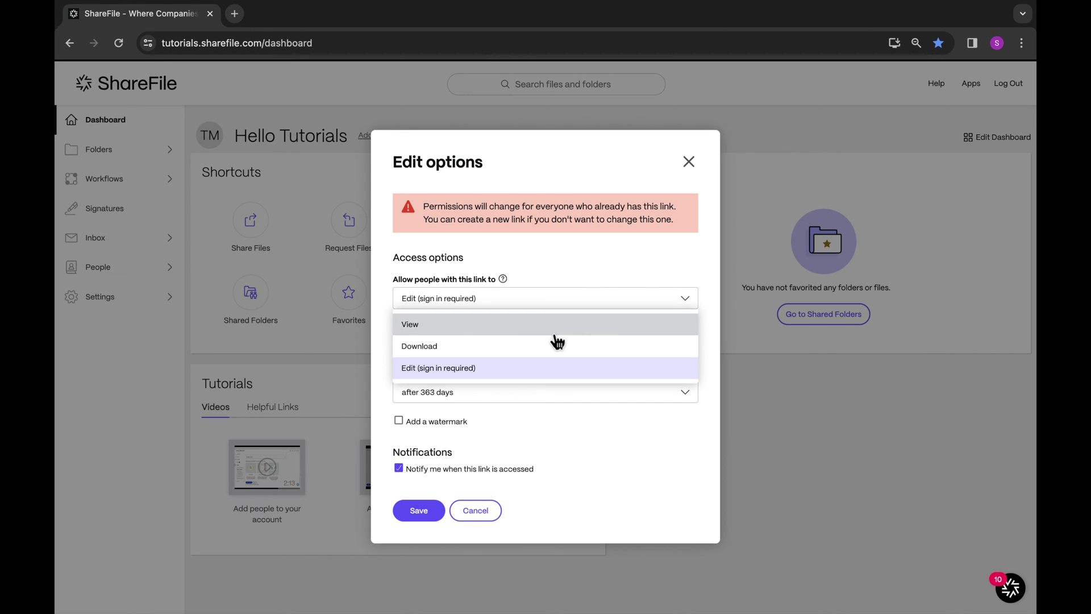
{"action": "left_click", "coordinate": [555, 346]}
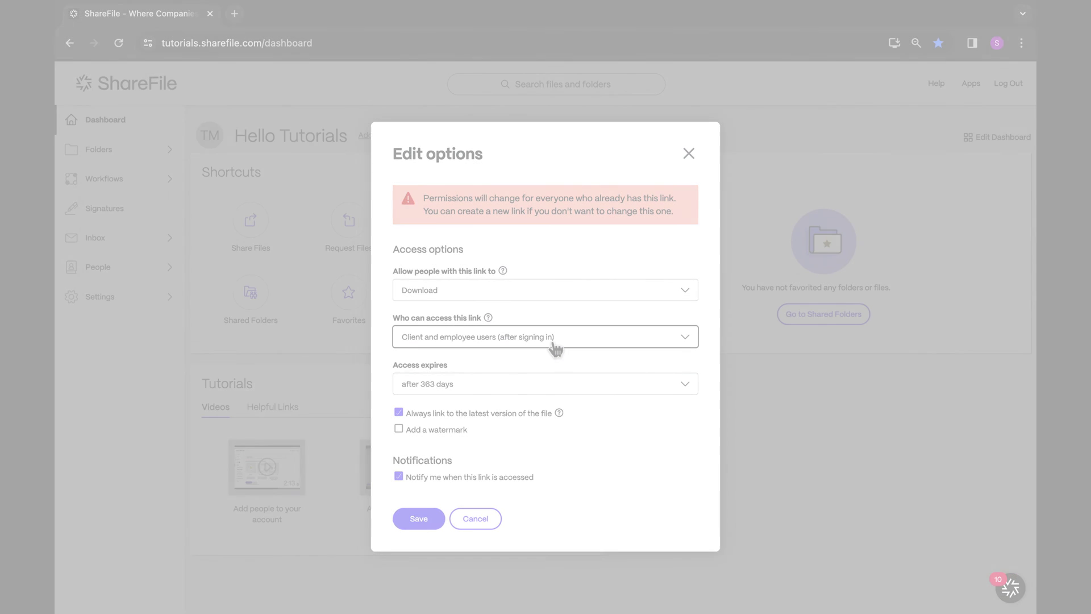